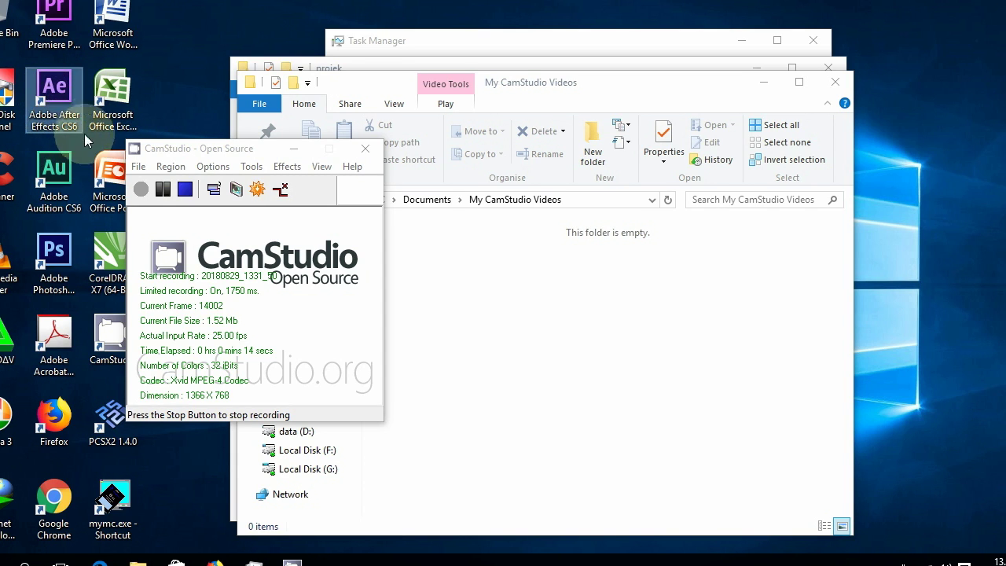
Launch Adobe After Effects CS6 and play MVI_2469.MP4 from the projek folder
double_click(54, 94)
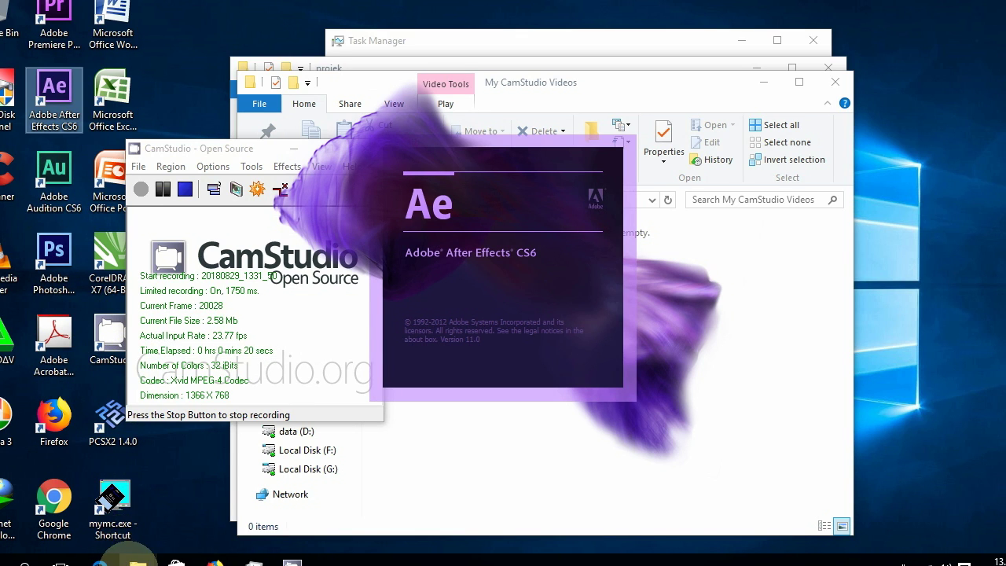
mouse_move(126, 554)
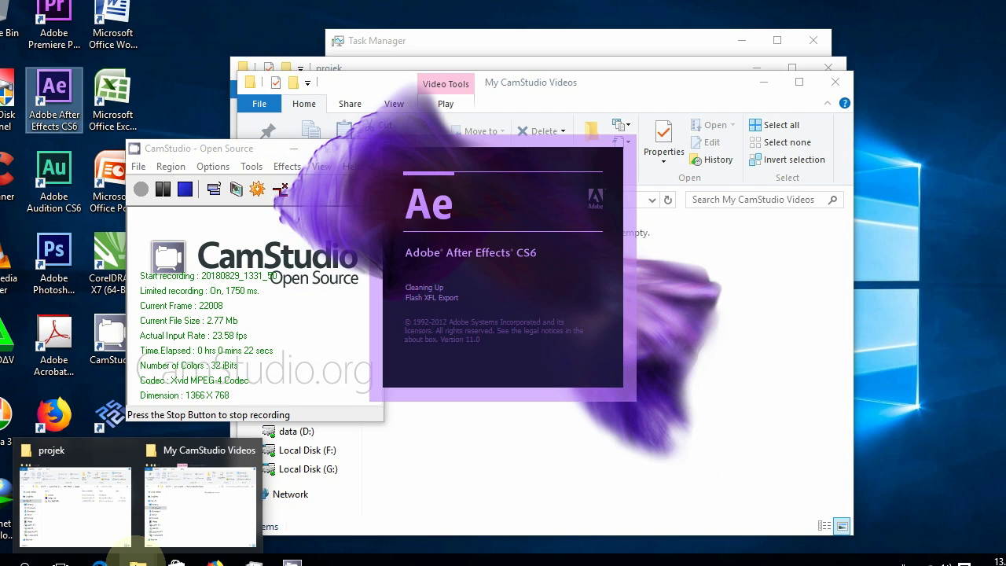
click(119, 534)
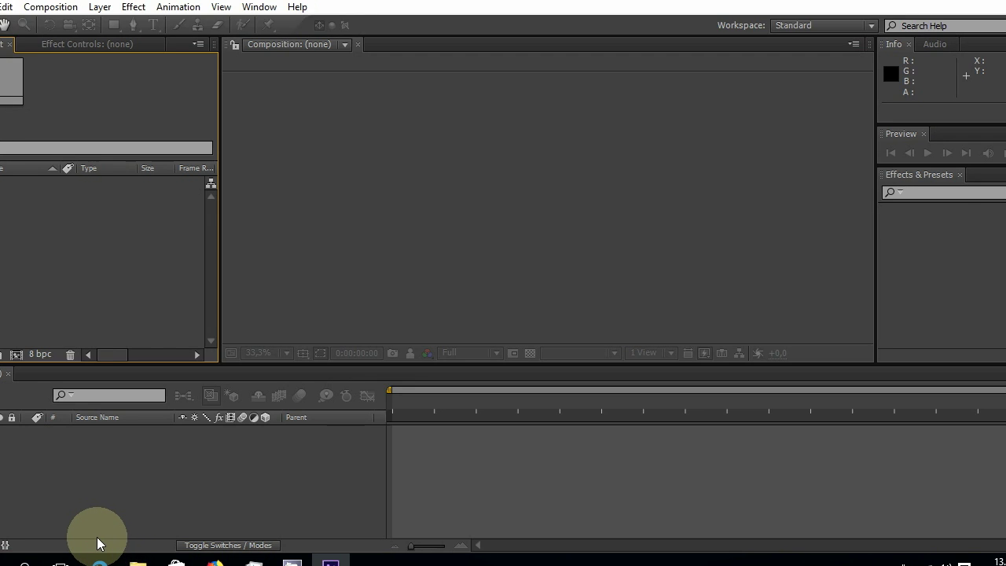
mouse_move(135, 550)
click(90, 532)
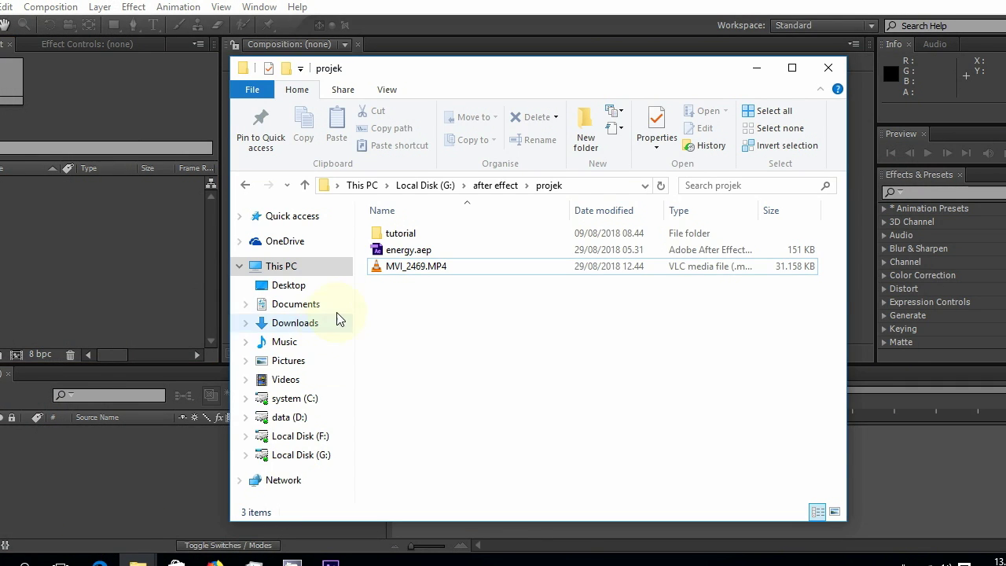
double_click(461, 268)
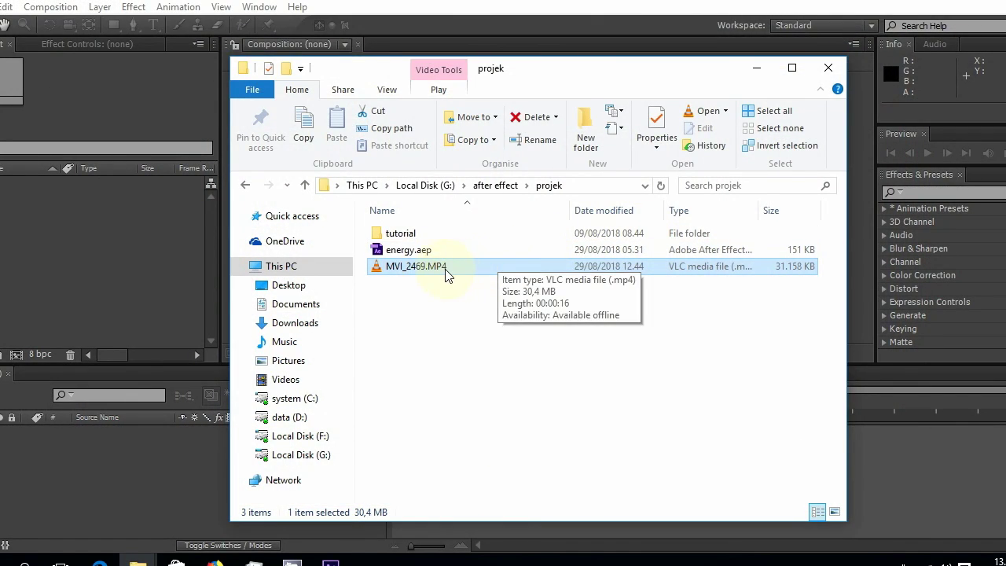
Import MVI_2469.MP4 into the project and create a new composition from it
drag(431, 267, 93, 242)
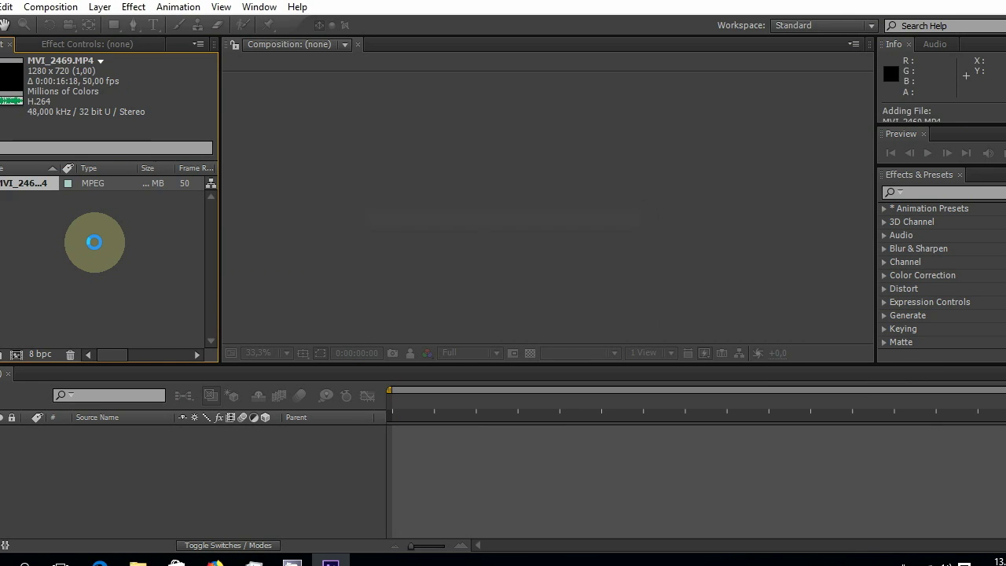
drag(16, 185, 14, 355)
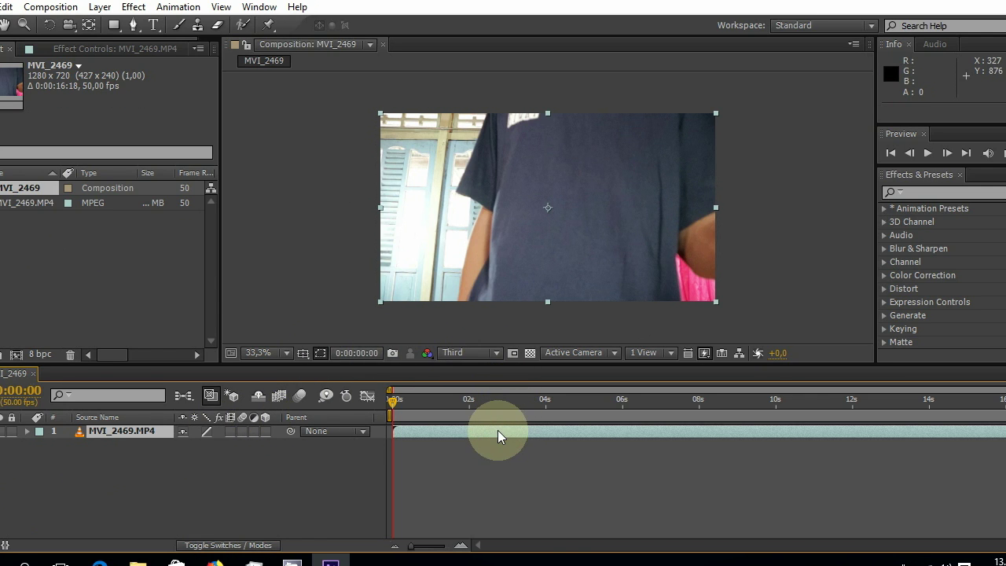
Shift the clip about 2 seconds earlier, split it at 0:00:00:00 and delete the leading piece
drag(497, 430, 412, 430)
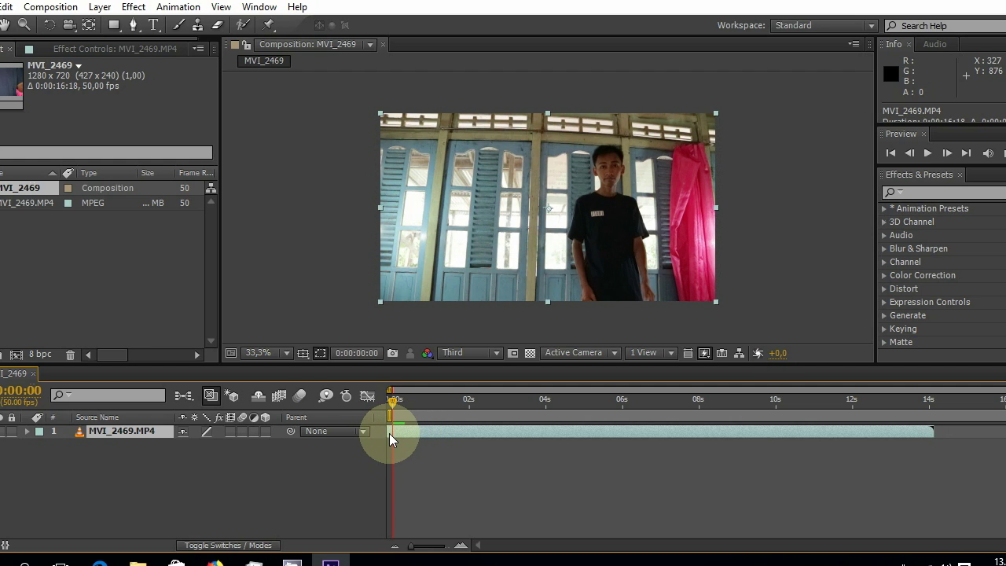
key(ctrl+d)
click(388, 442)
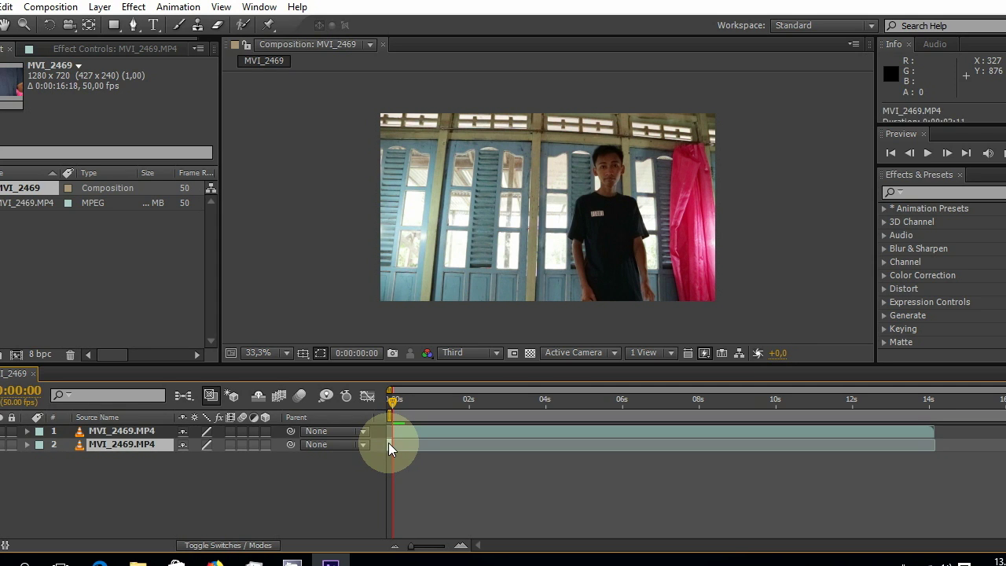
key(Delete)
Rename the MVI_2469.MP4 layer as 1
right_click(127, 428)
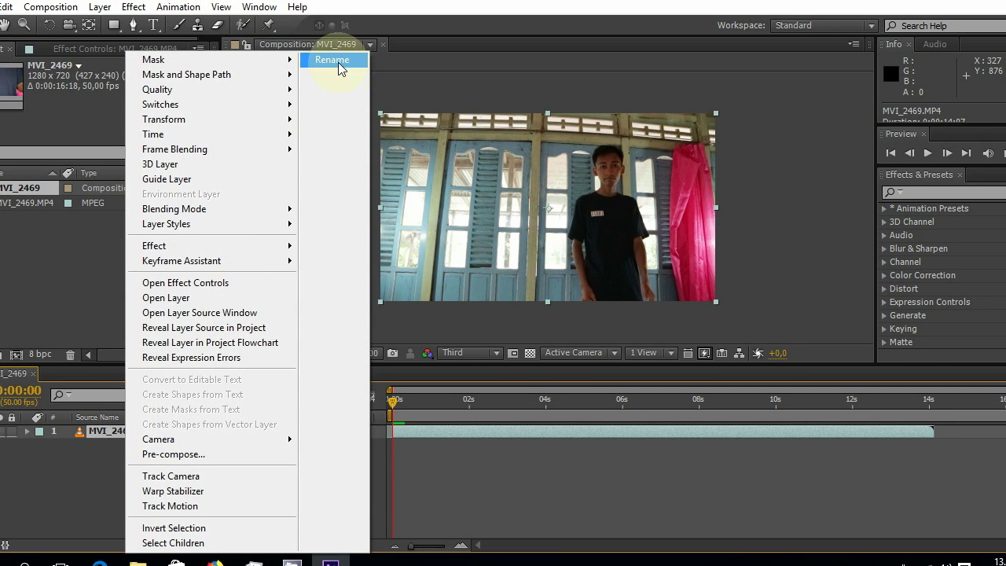
click(338, 62)
key(Return)
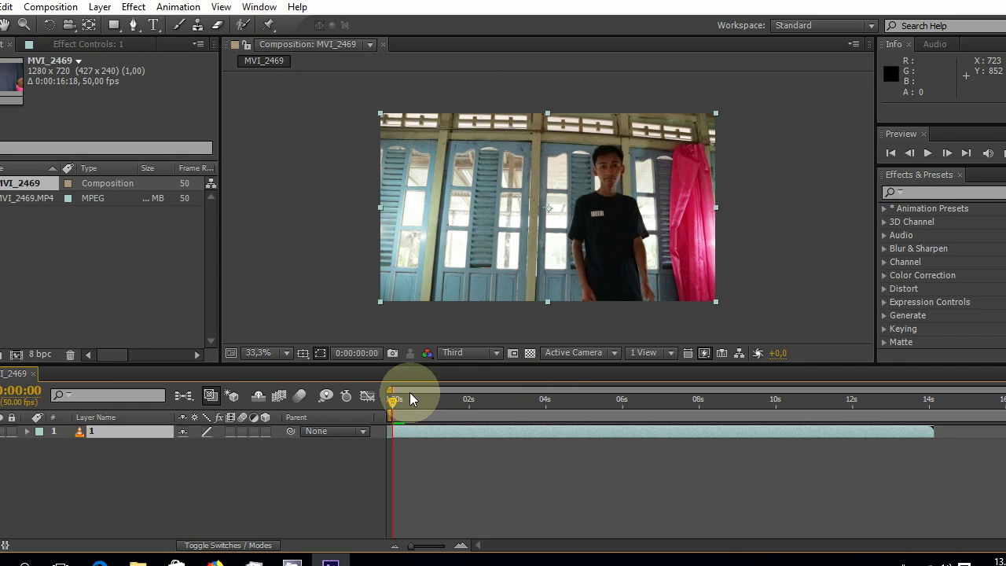
Split layer 1 at 0:00:09:13 and again at 0:00:05:36, and delete the piece between the two cuts
drag(392, 400, 747, 426)
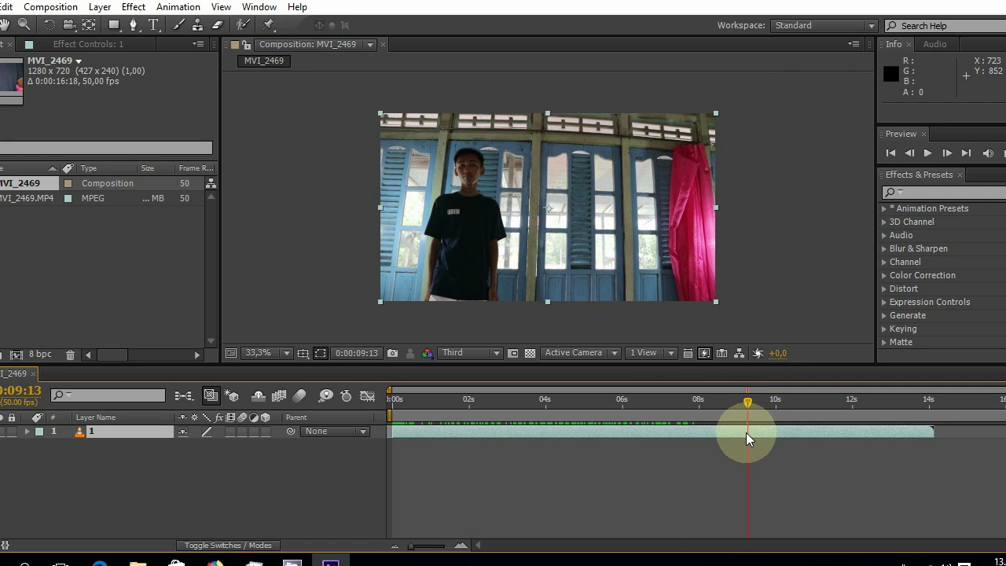
key(ctrl+shift+d)
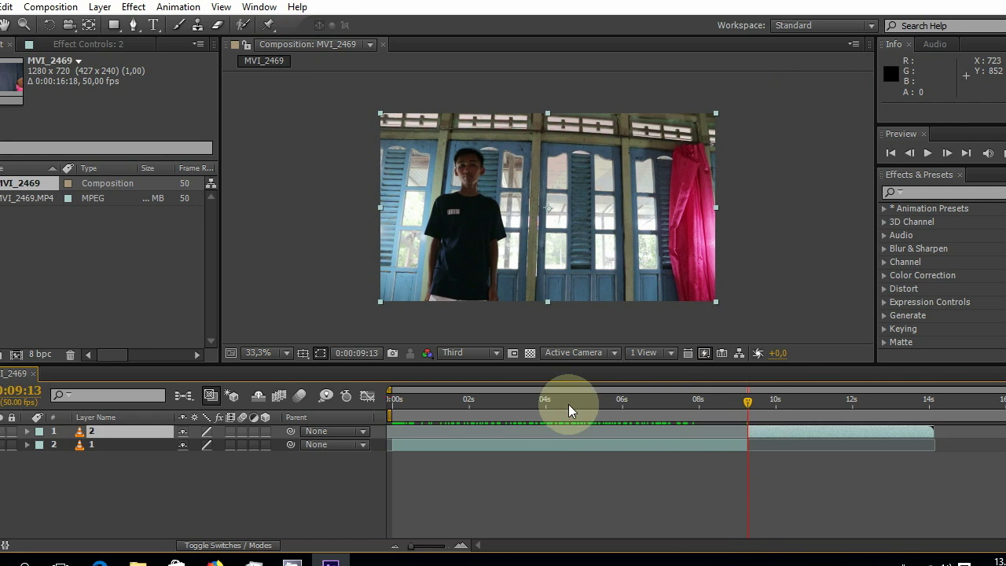
drag(568, 403, 610, 404)
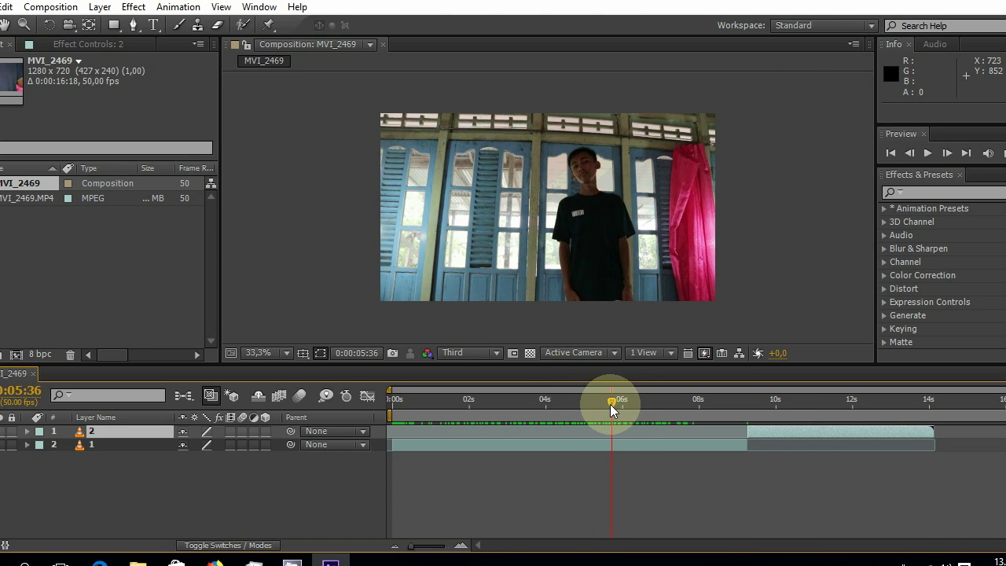
click(637, 443)
key(ctrl+shift+d)
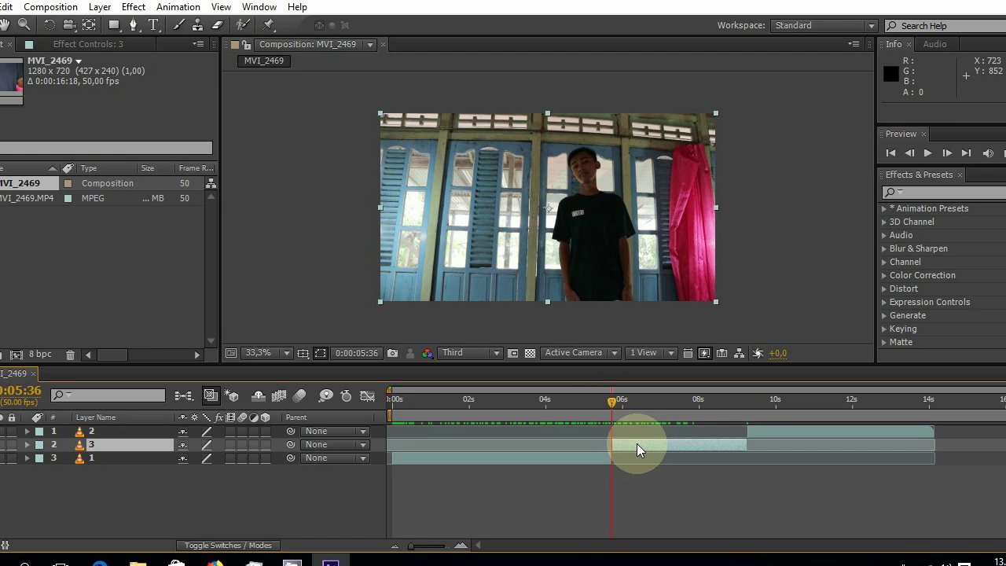
key(Delete)
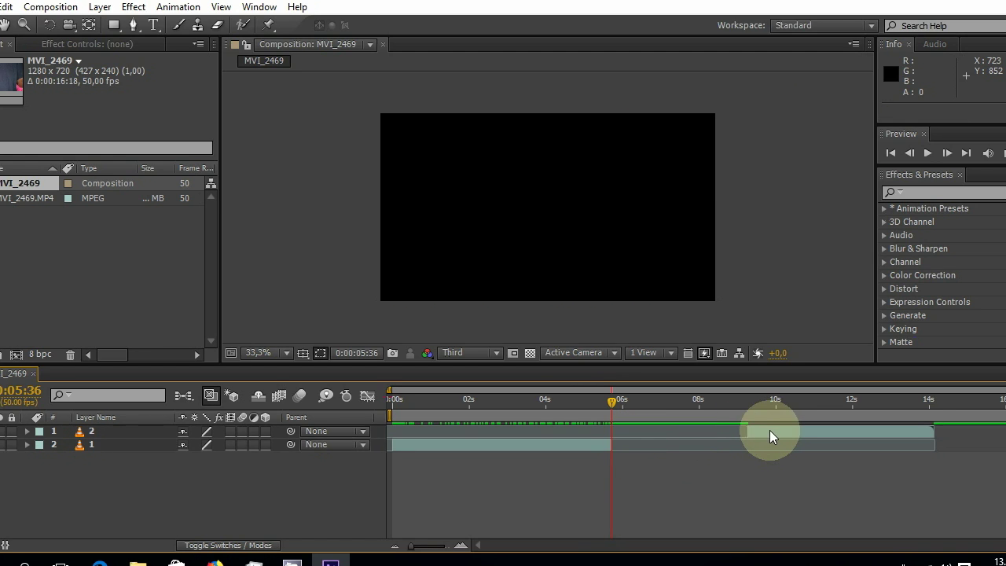
Slide layer 2 earlier to start at about 4 seconds, overlapping the end of layer 1, and move the current time to 0:00:04:37
drag(769, 430, 565, 438)
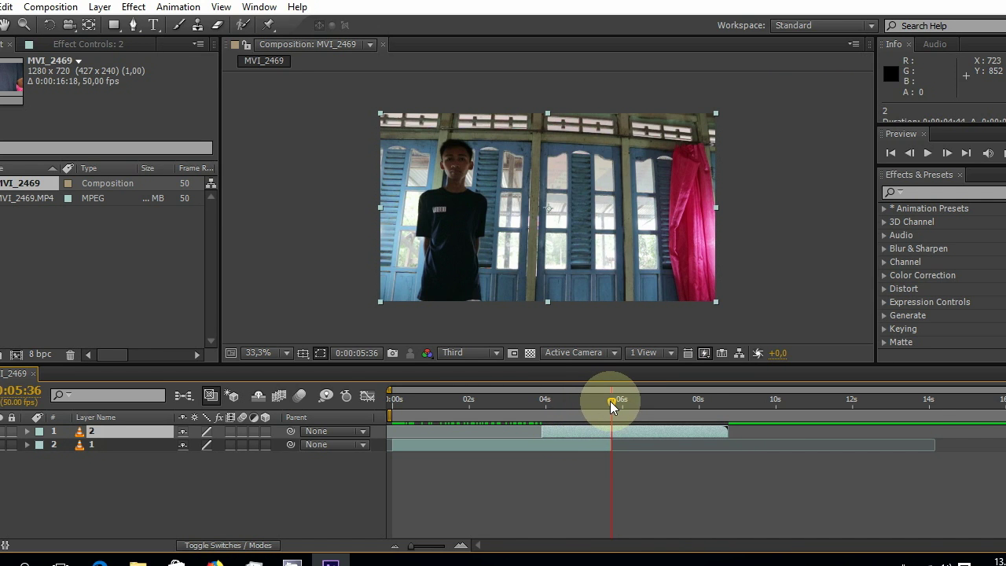
mouse_move(610, 401)
mouse_down()
mouse_move(494, 396)
mouse_move(590, 399)
mouse_up()
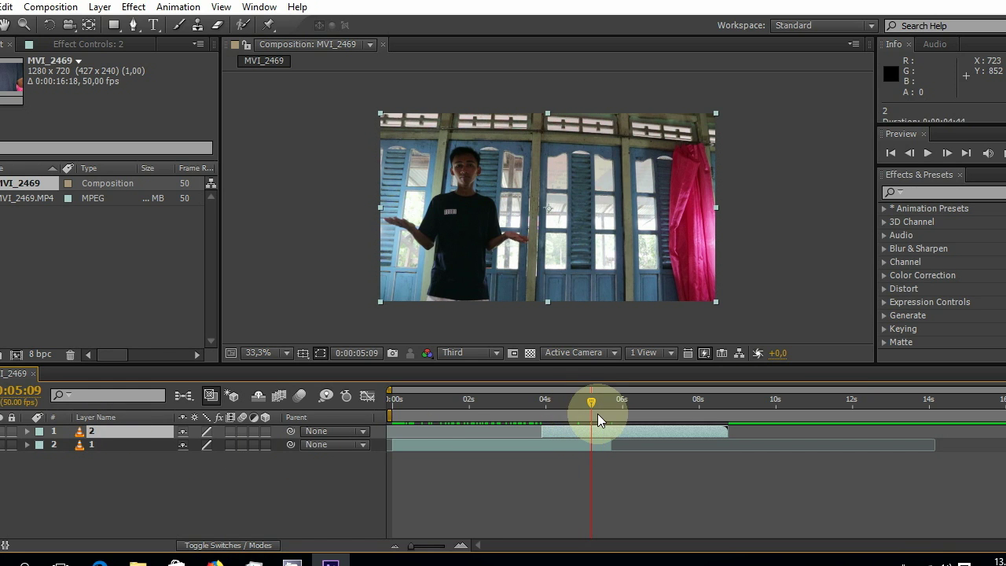
drag(590, 399, 573, 405)
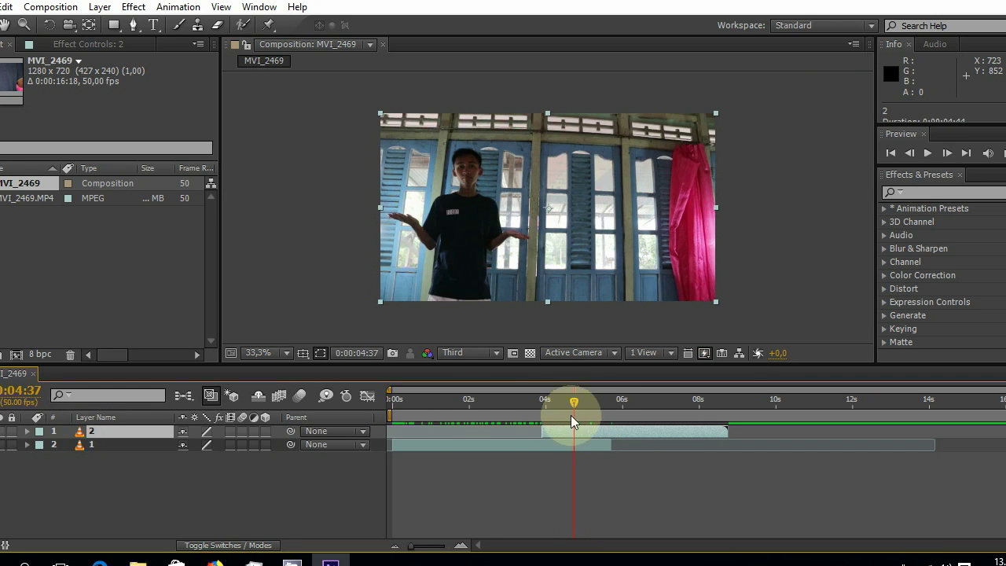
Draw a closed four-point Pen mask on layer 2 around the left half of the frame, dividing it at the central door post
click(136, 25)
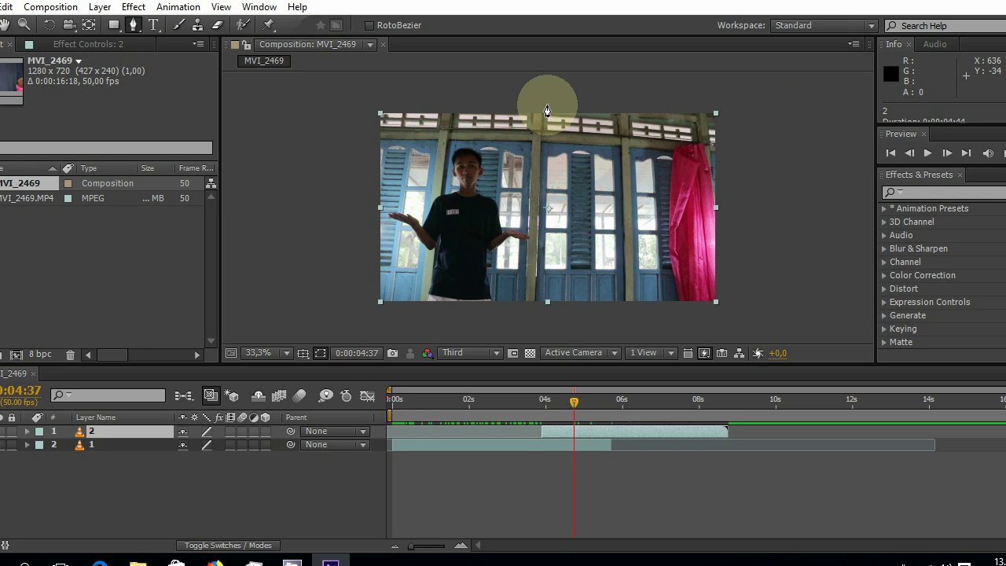
click(546, 105)
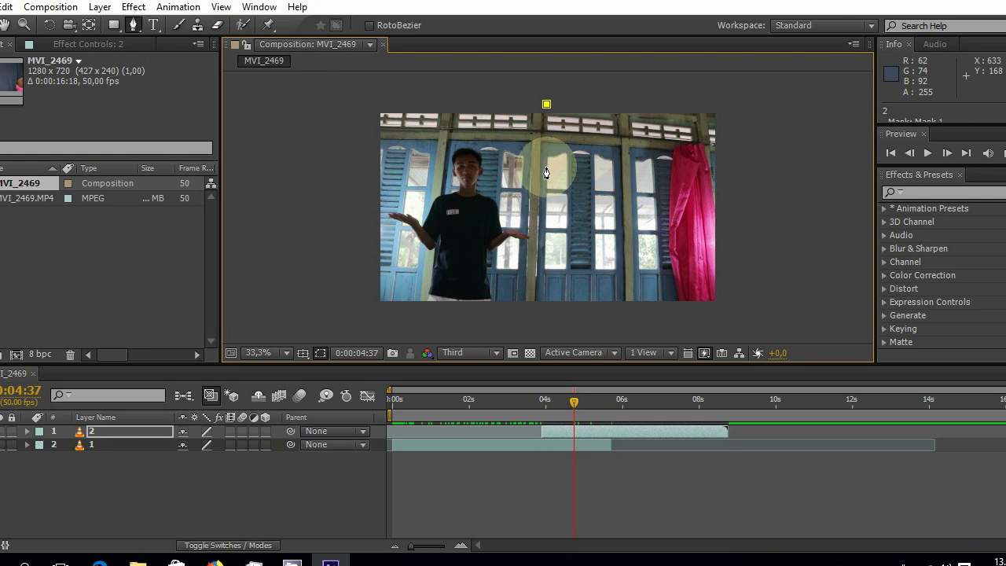
click(539, 311)
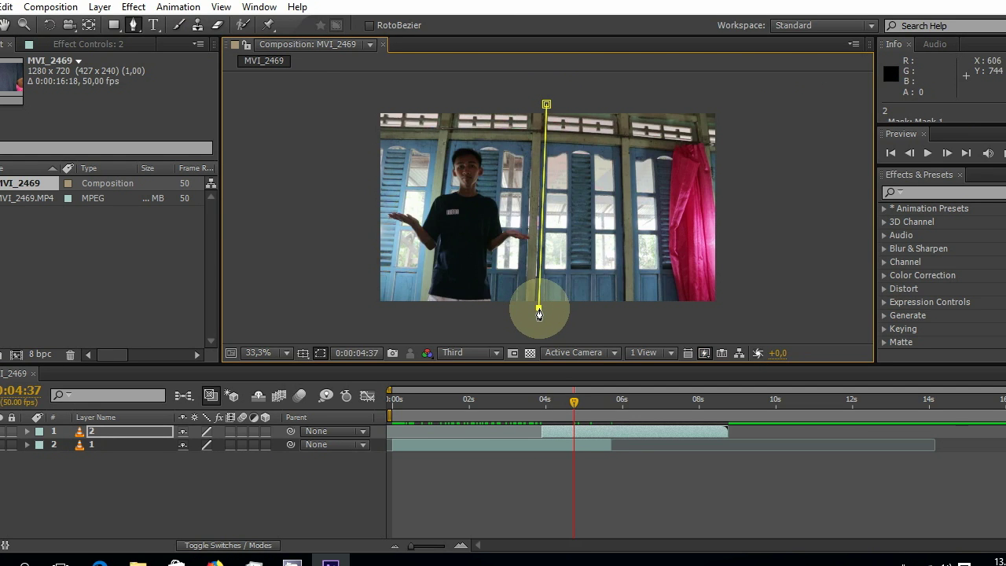
click(370, 305)
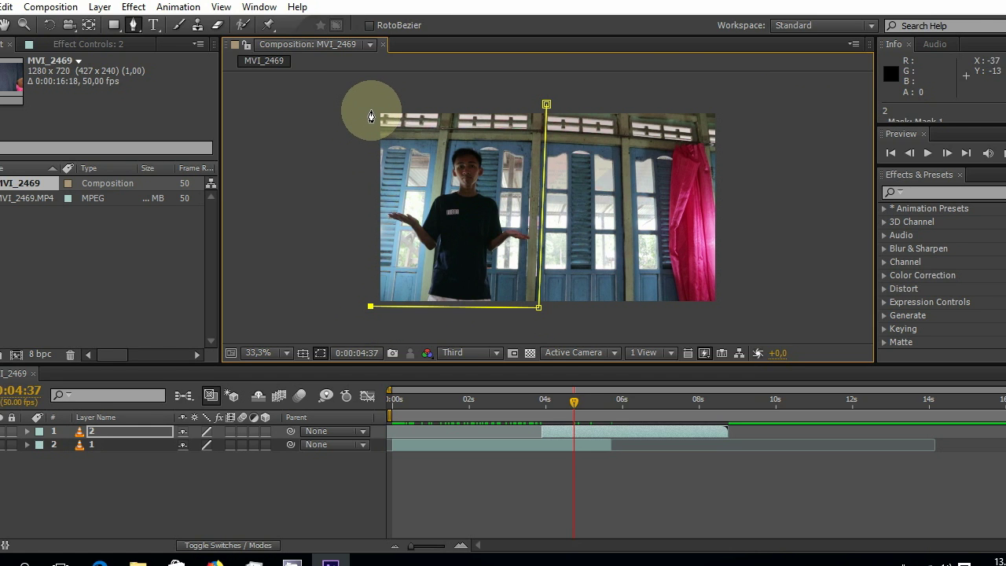
click(370, 110)
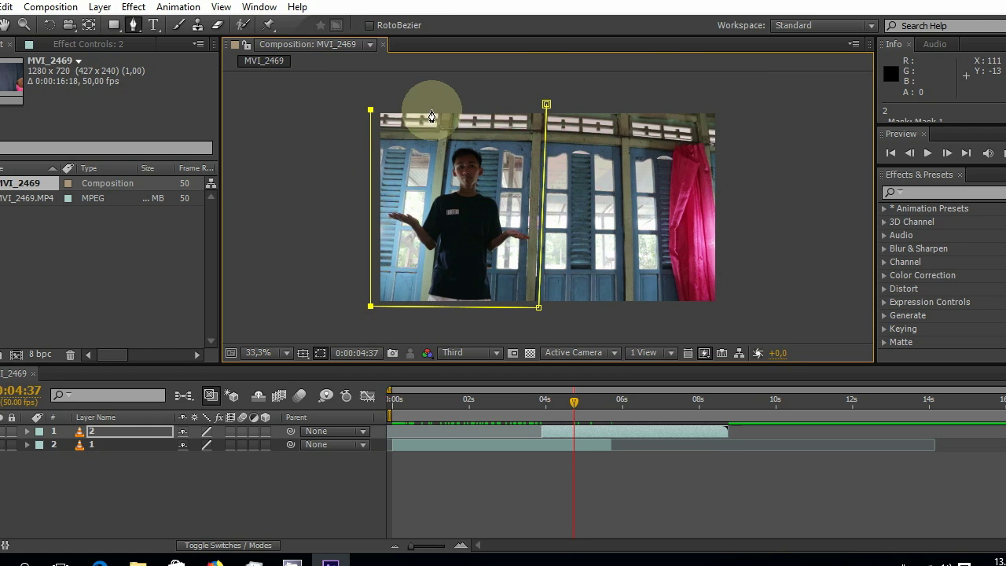
click(546, 105)
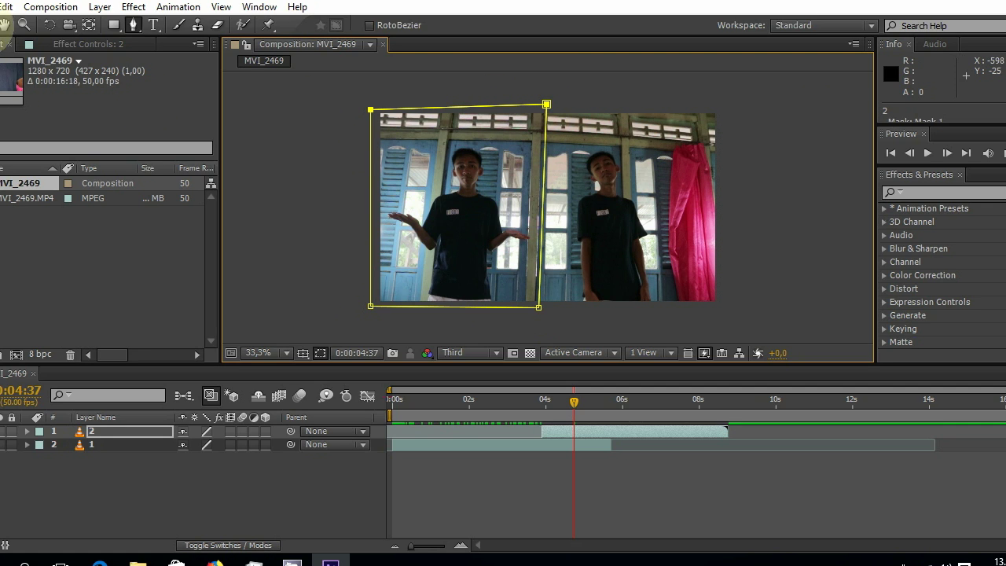
click(5, 24)
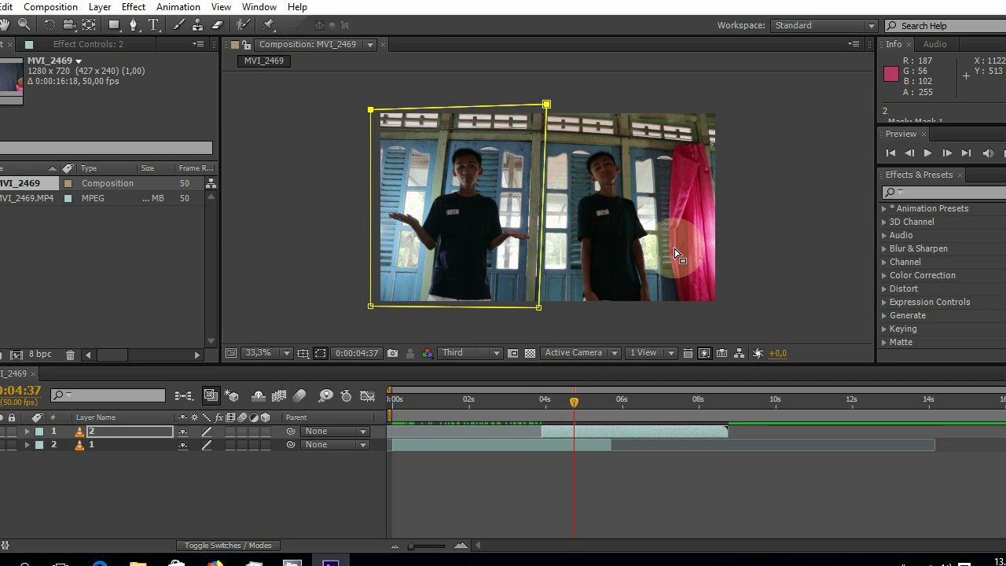
click(760, 186)
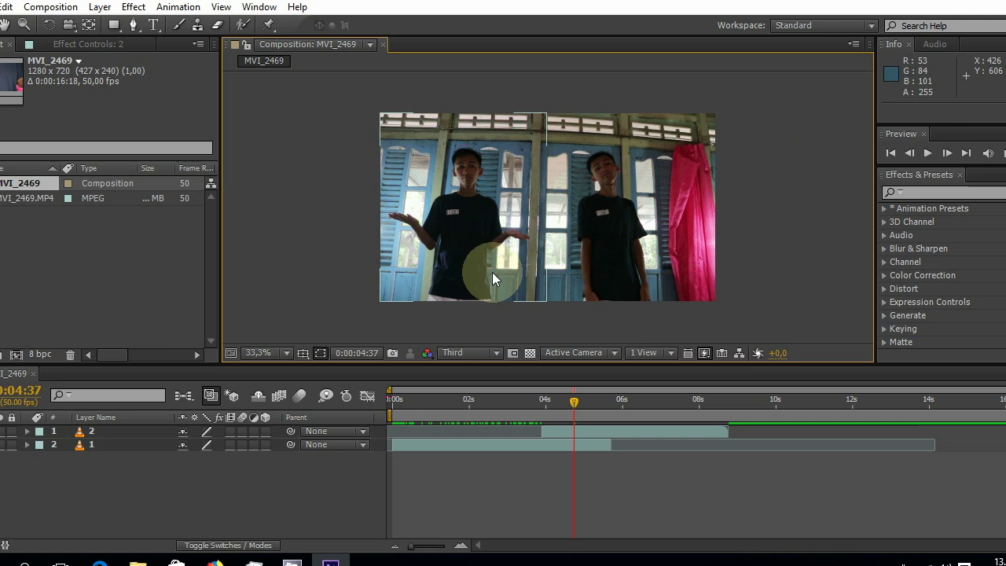
Inspect the mask seam between the two figures at close zoom and at several times within the layers' overlap
key(slash)
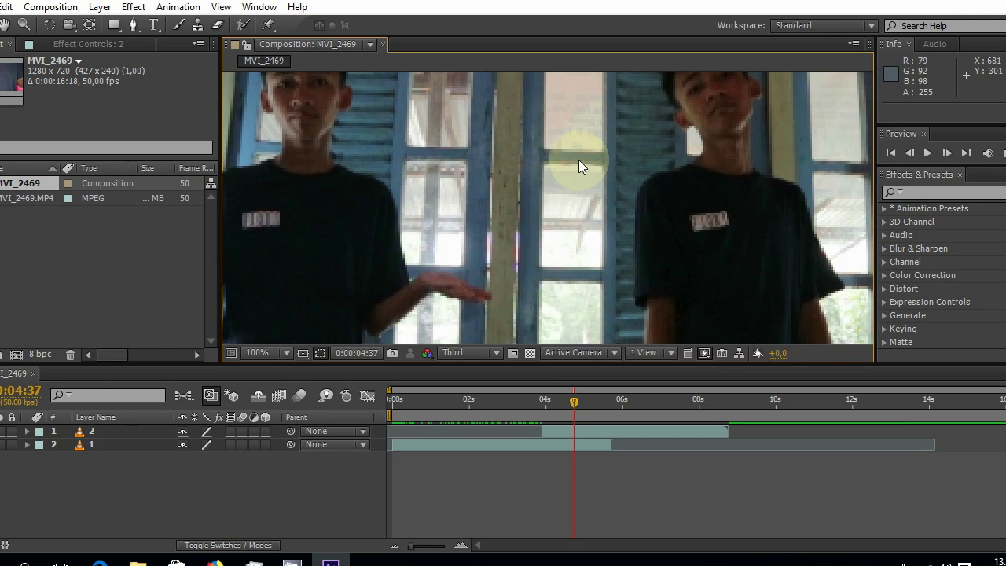
scroll(579, 159, down, 2)
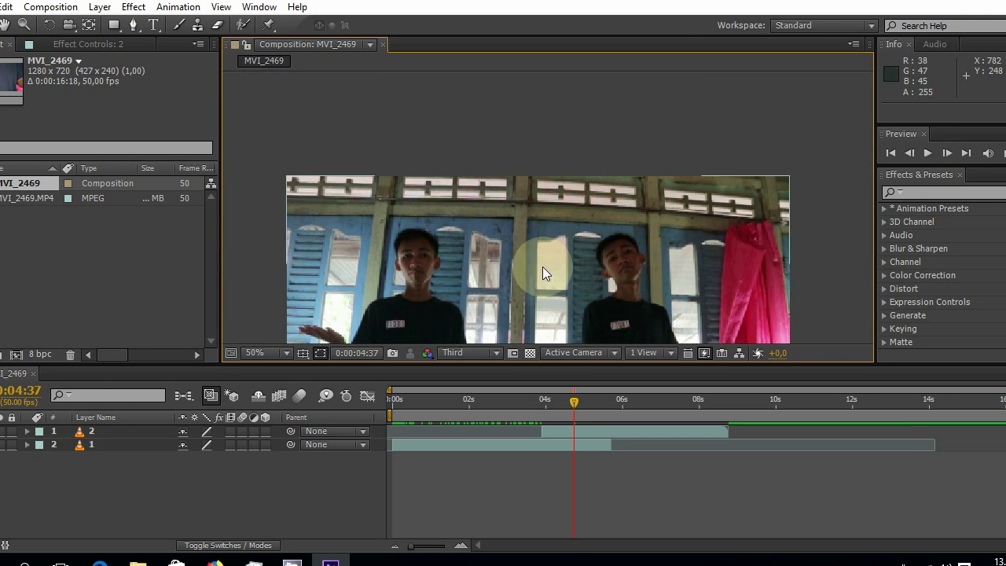
drag(502, 272, 520, 118)
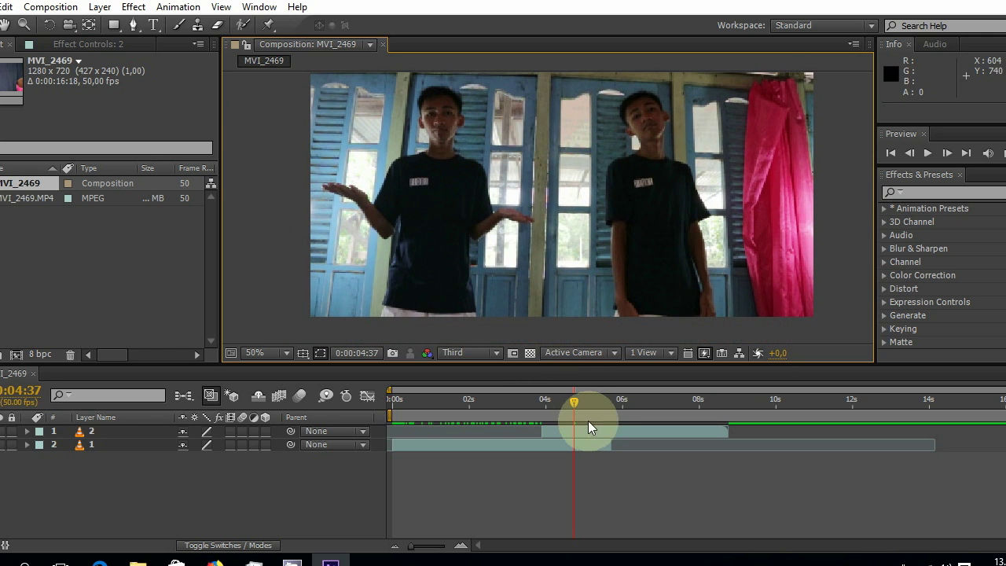
drag(574, 401, 602, 400)
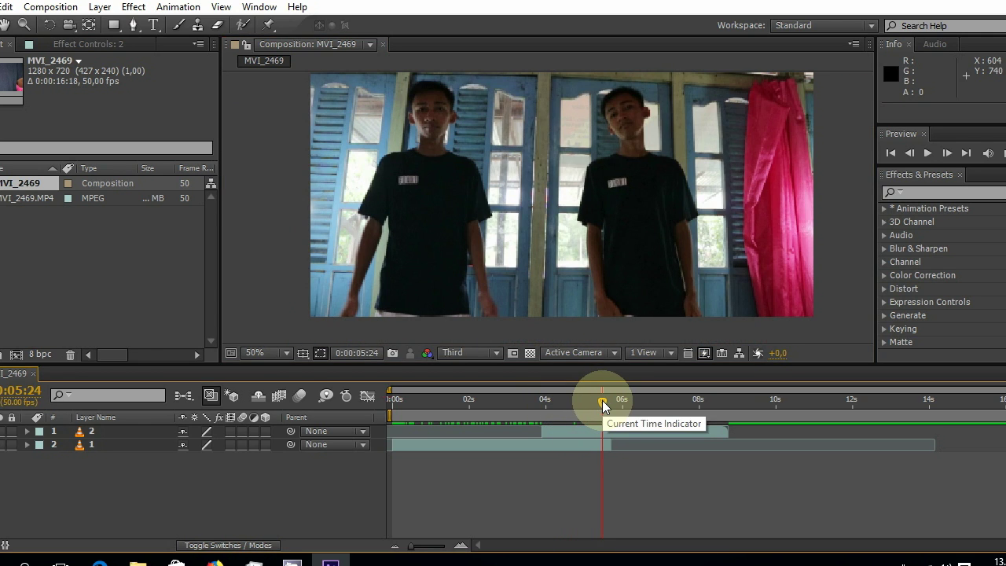
drag(601, 402, 590, 399)
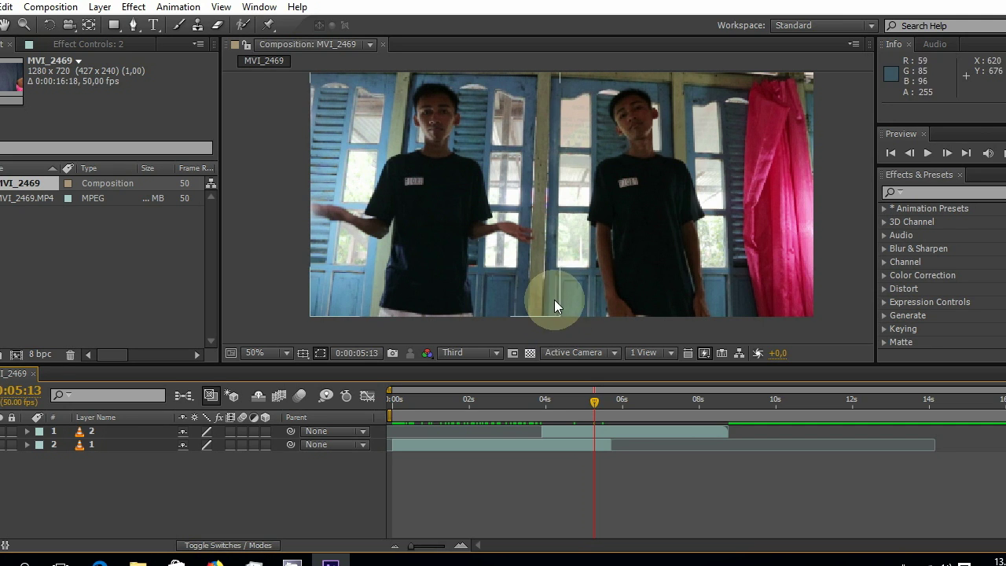
scroll(572, 293, up, 2)
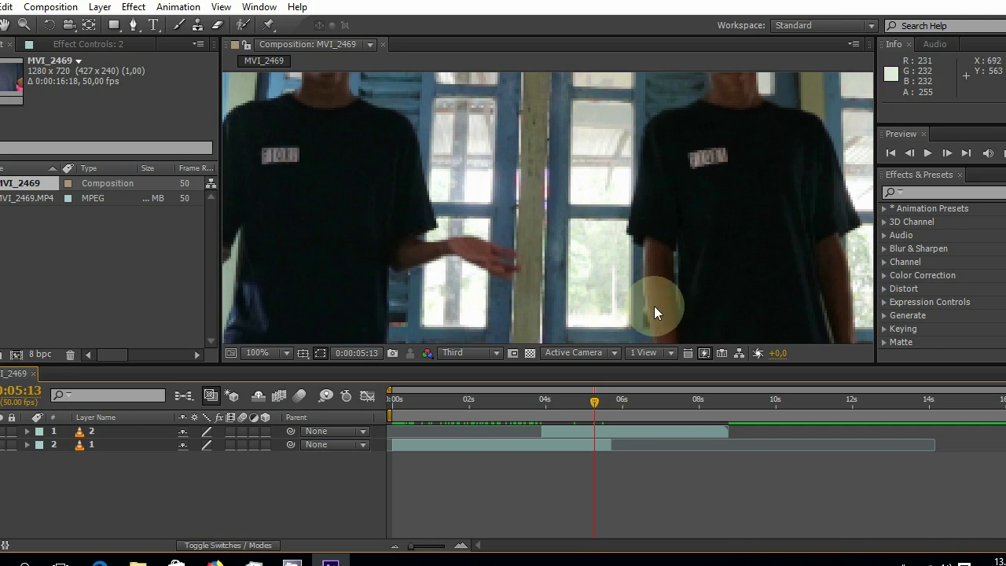
scroll(626, 269, down, 2)
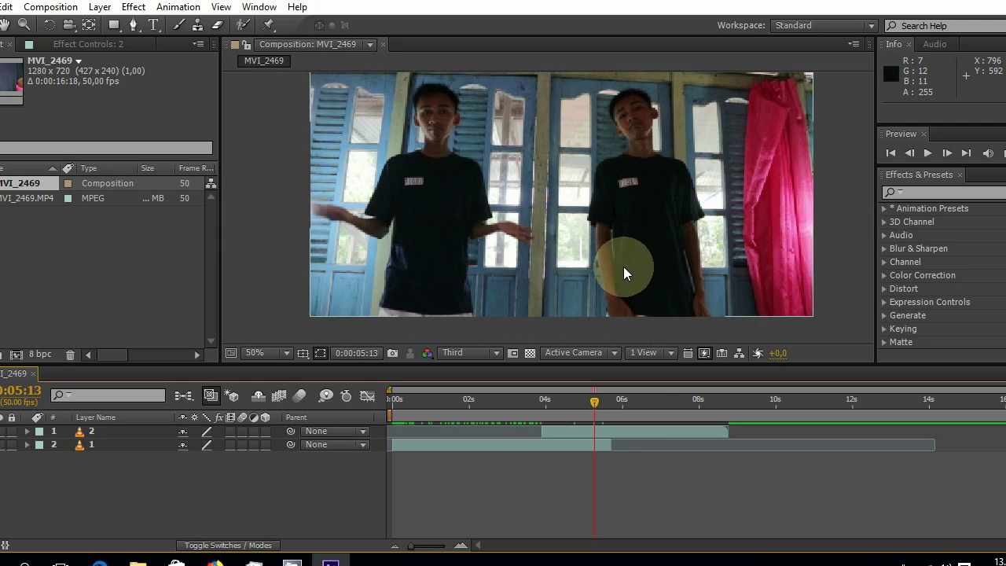
Set the feather of Mask 1 on layer 2 to 15 pixels
click(578, 427)
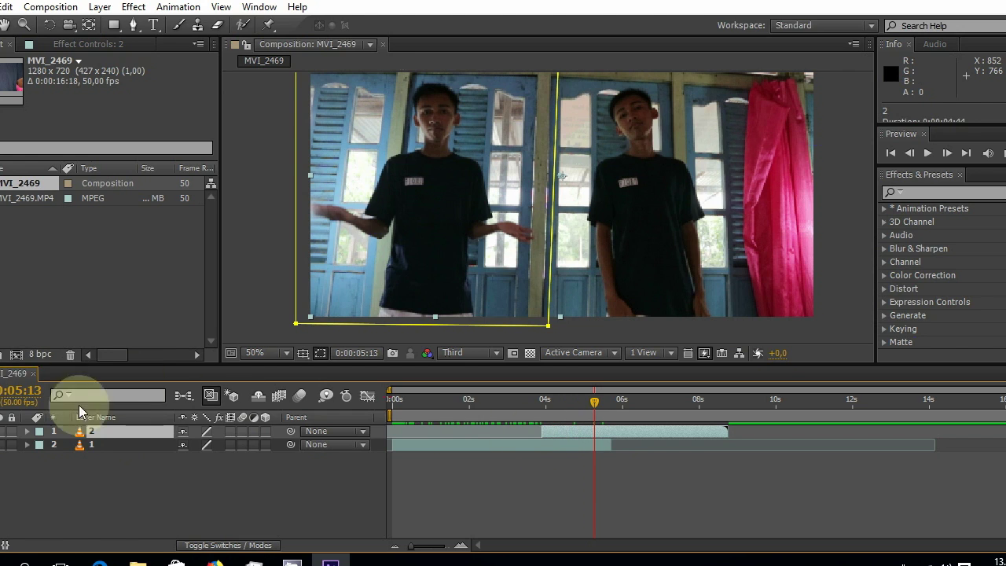
click(27, 432)
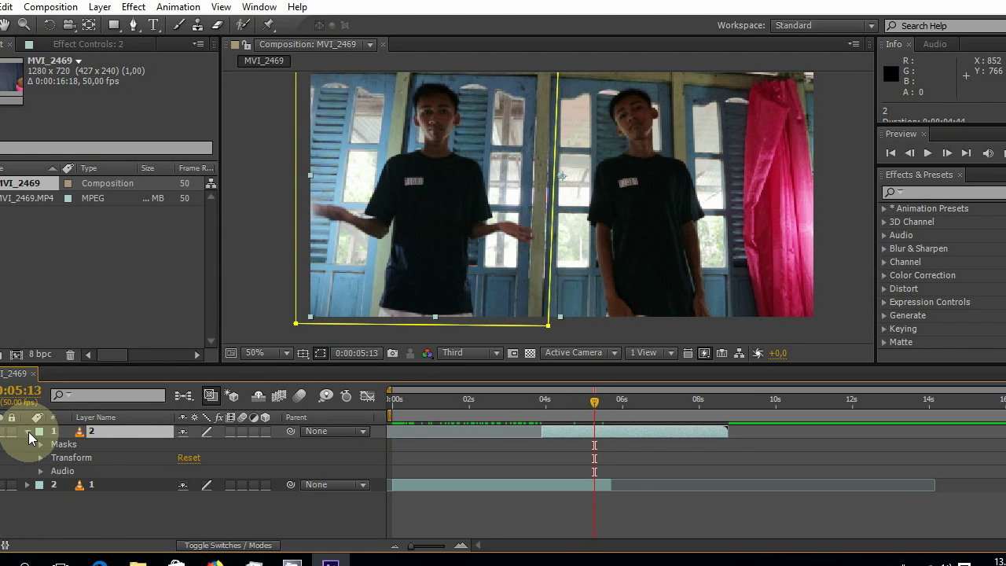
click(39, 444)
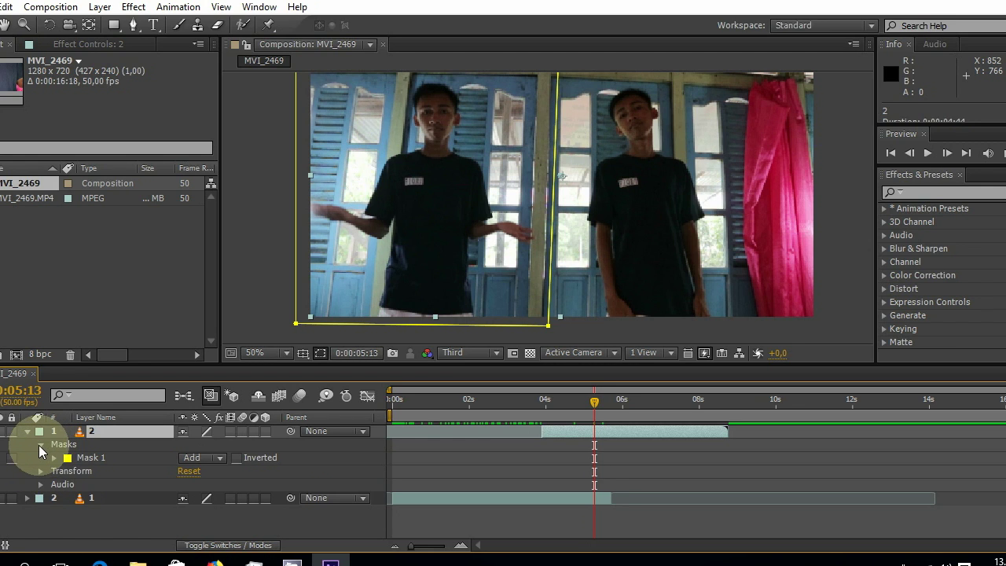
click(52, 458)
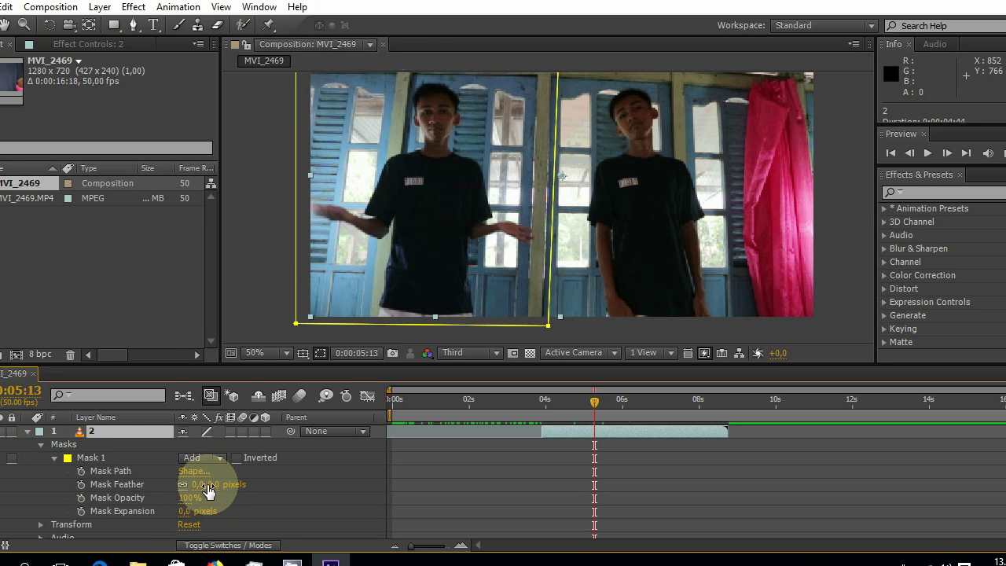
drag(207, 484, 218, 482)
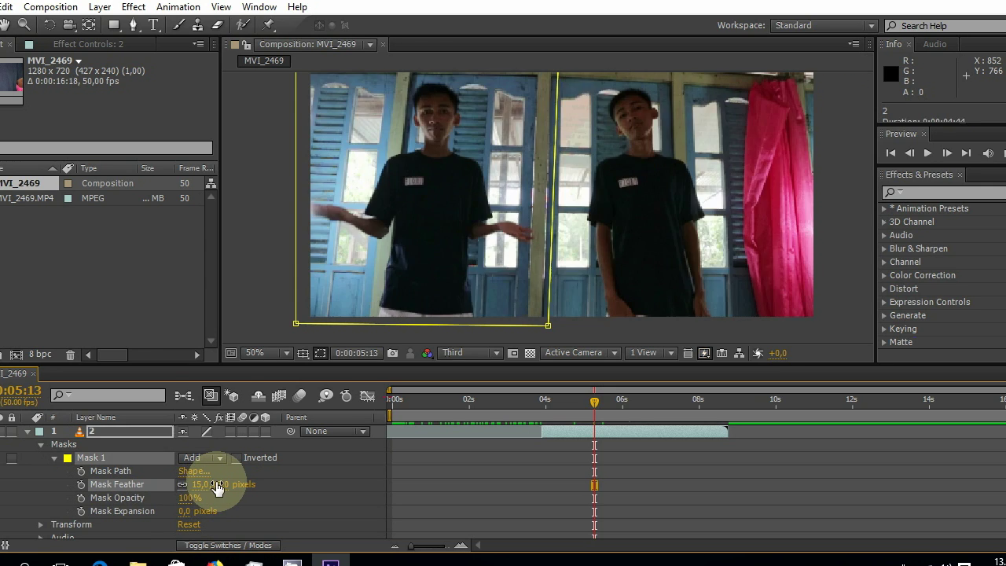
click(838, 311)
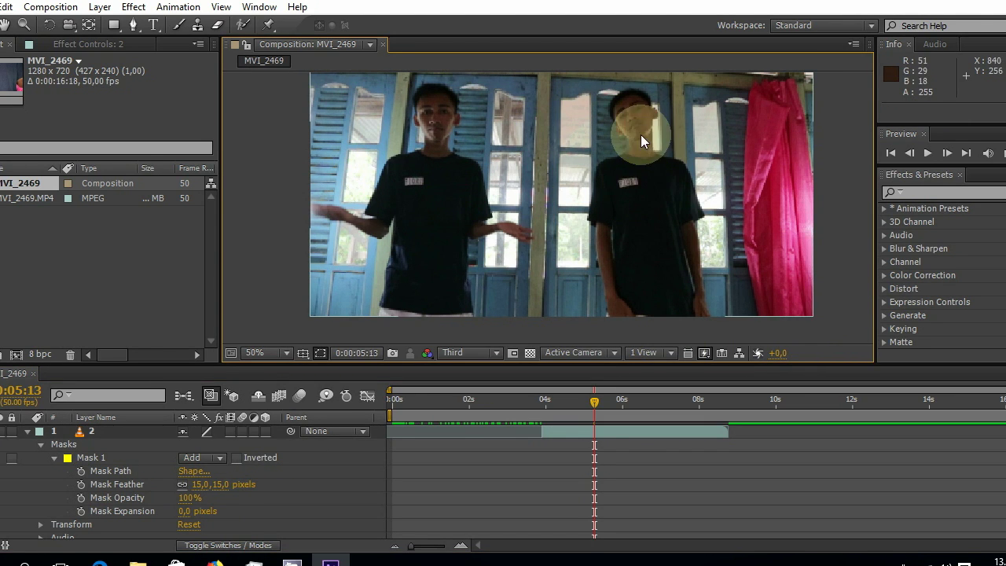
Increase Mask 1's feather to 21 pixels, check the softened seam at close zoom, and collapse layer 2's properties
scroll(611, 156, up, 2)
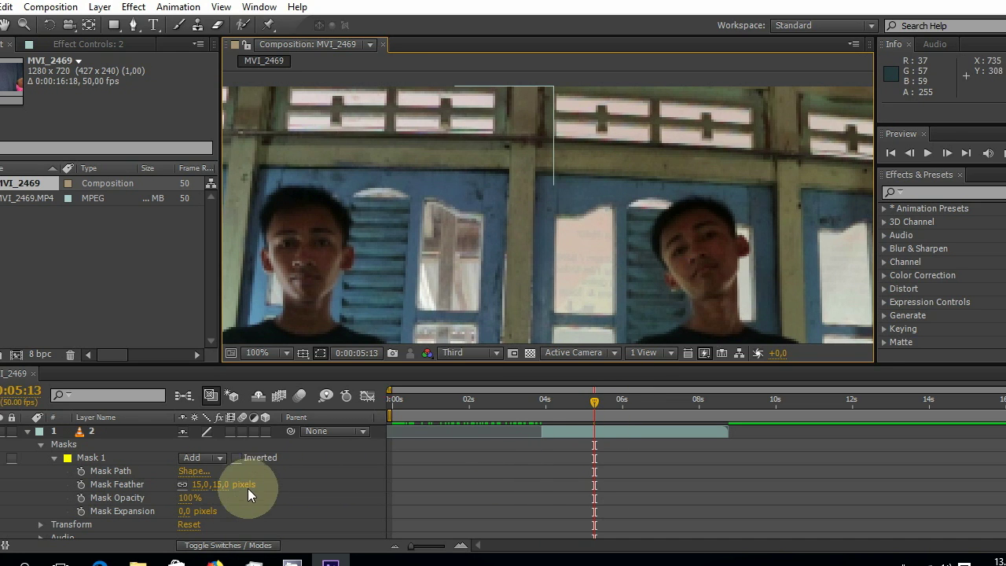
drag(212, 483, 222, 484)
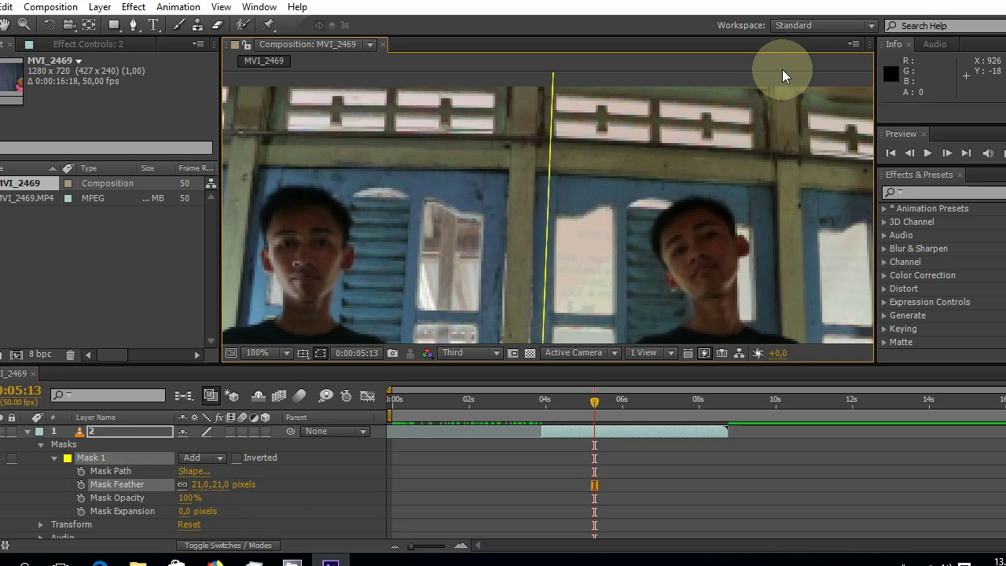
scroll(745, 80, down, 2)
click(749, 80)
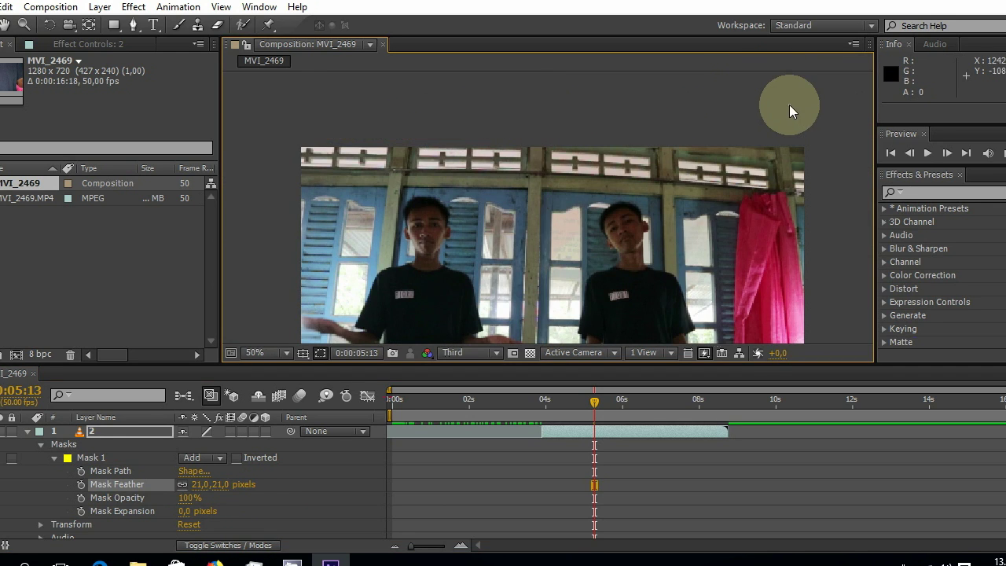
scroll(588, 155, up, 2)
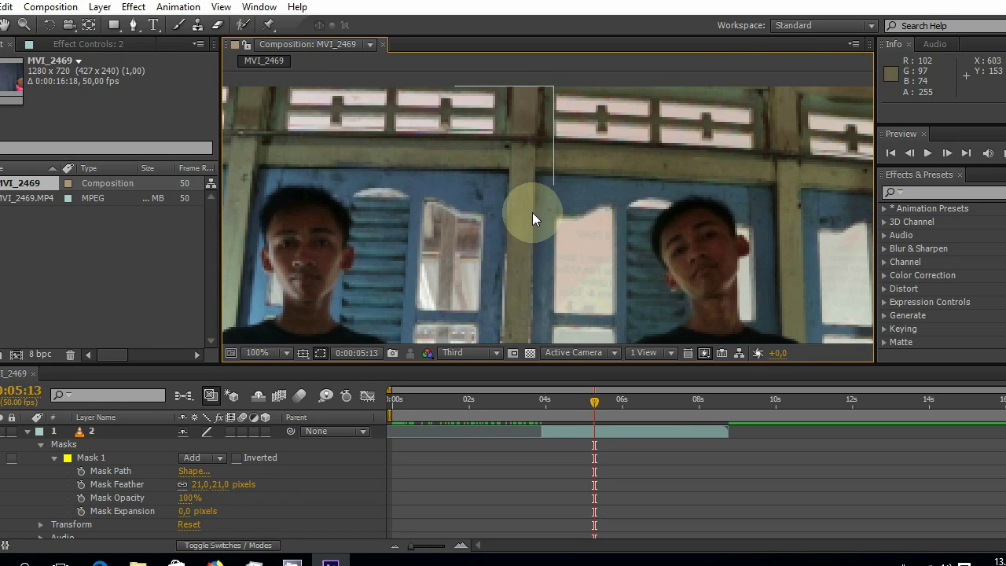
scroll(532, 212, down, 2)
drag(640, 256, 643, 210)
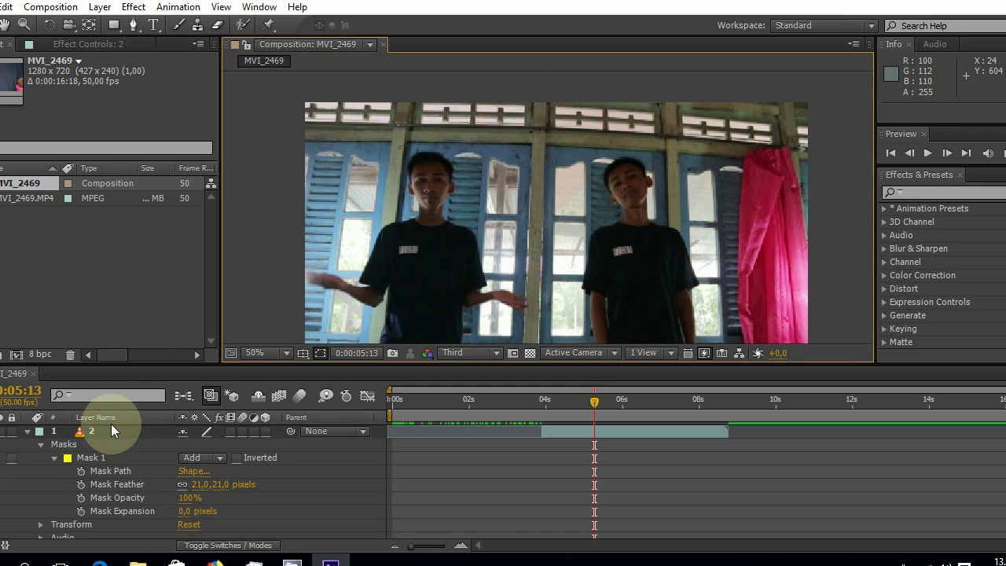
click(33, 460)
click(27, 429)
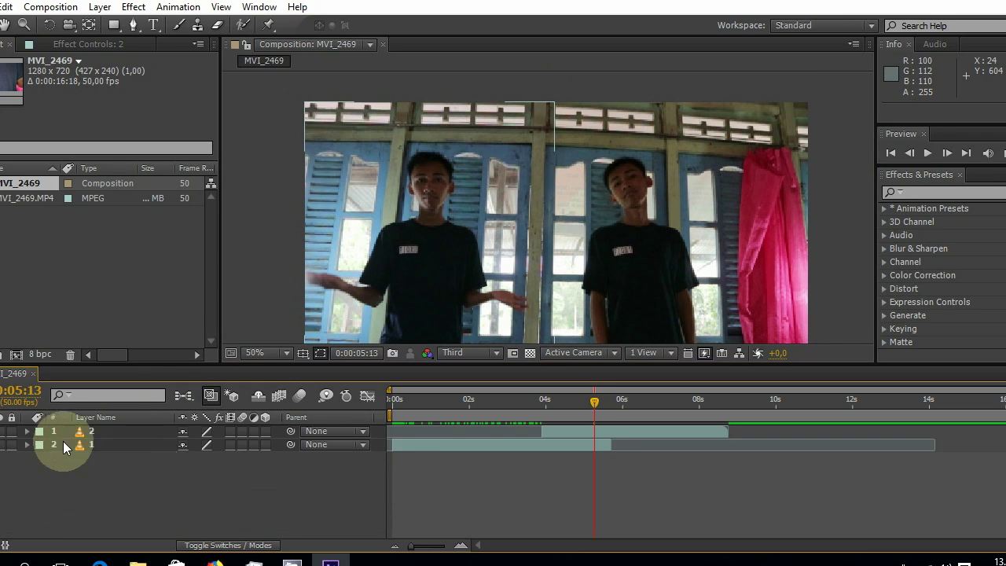
Move the current time to 0:00:03:45 and slide layer 2 earlier to start at about 3.4 seconds
drag(594, 400, 541, 423)
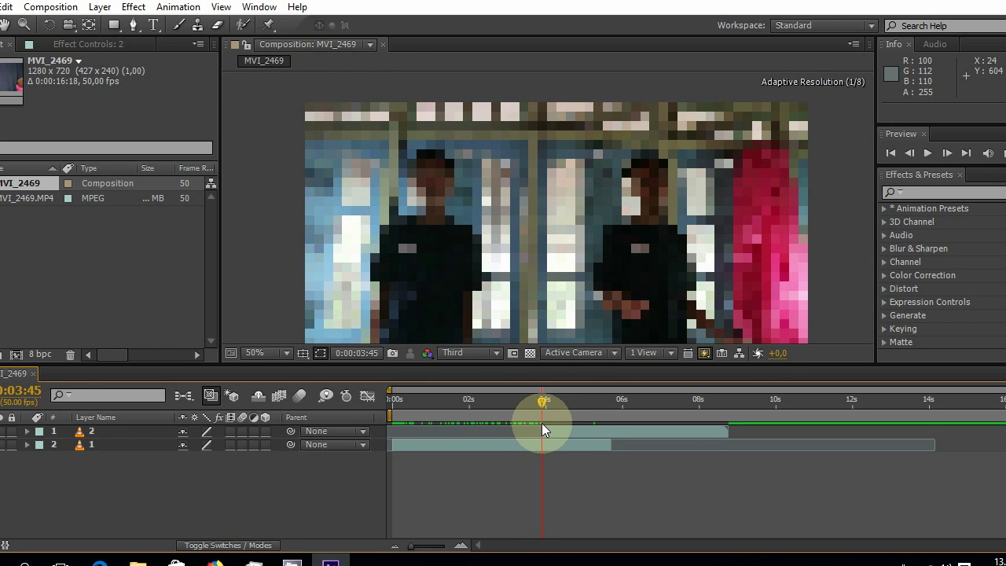
drag(678, 286, 676, 262)
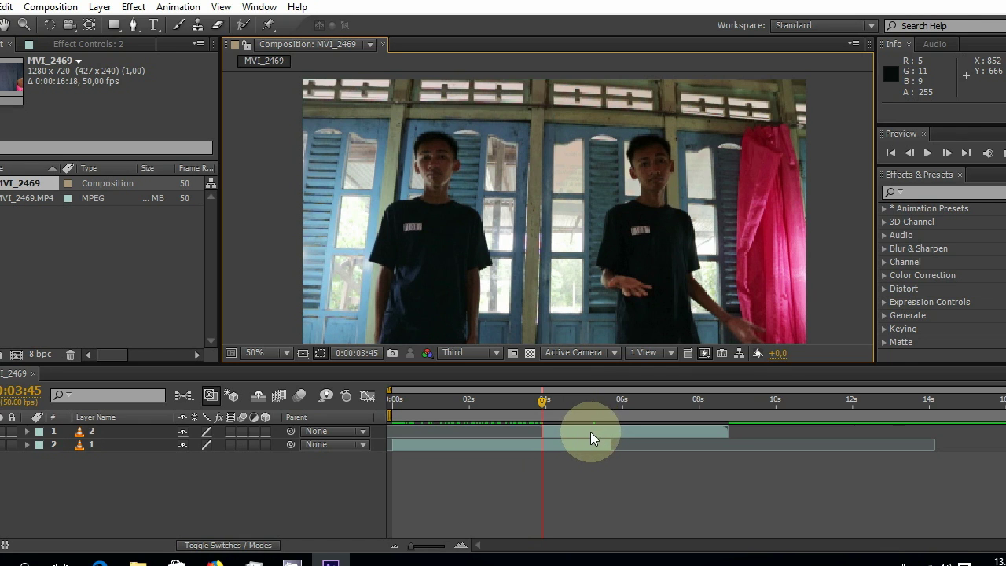
drag(590, 431, 570, 435)
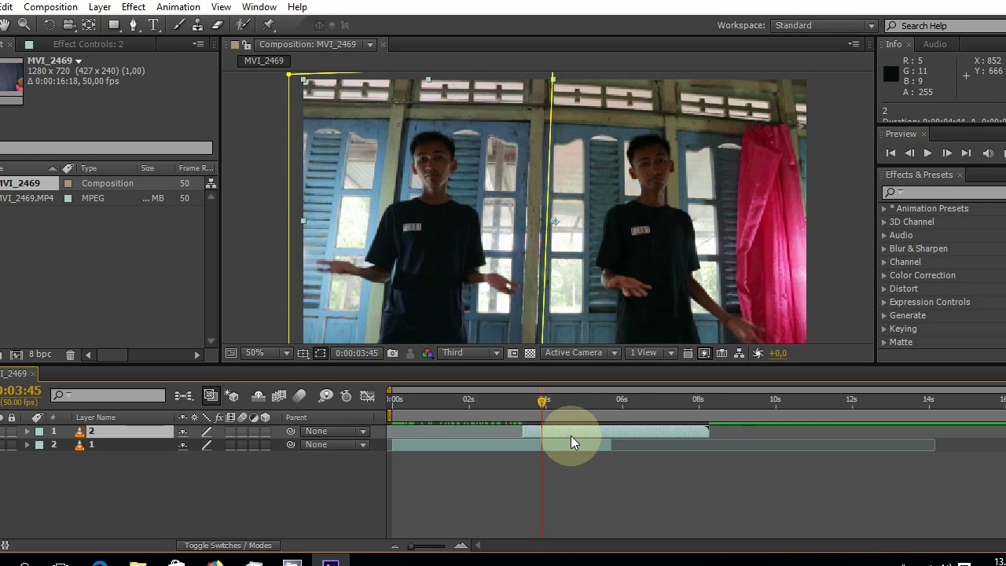
Split layers 2 and 1 at 0:00:05:25 and delete the pieces after the cut
drag(540, 402, 600, 418)
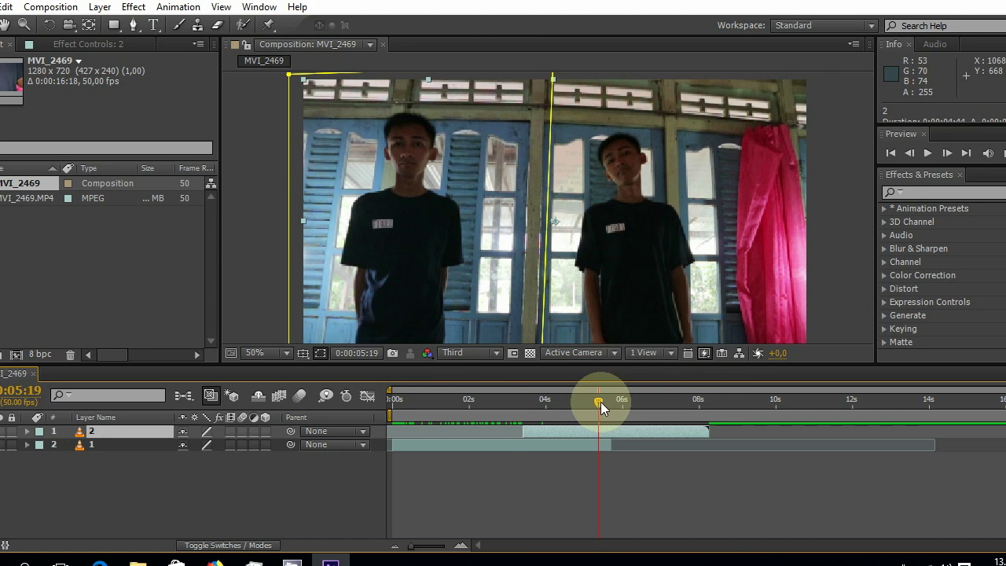
mouse_move(600, 402)
mouse_down()
mouse_move(610, 399)
mouse_move(588, 399)
mouse_move(601, 396)
mouse_up()
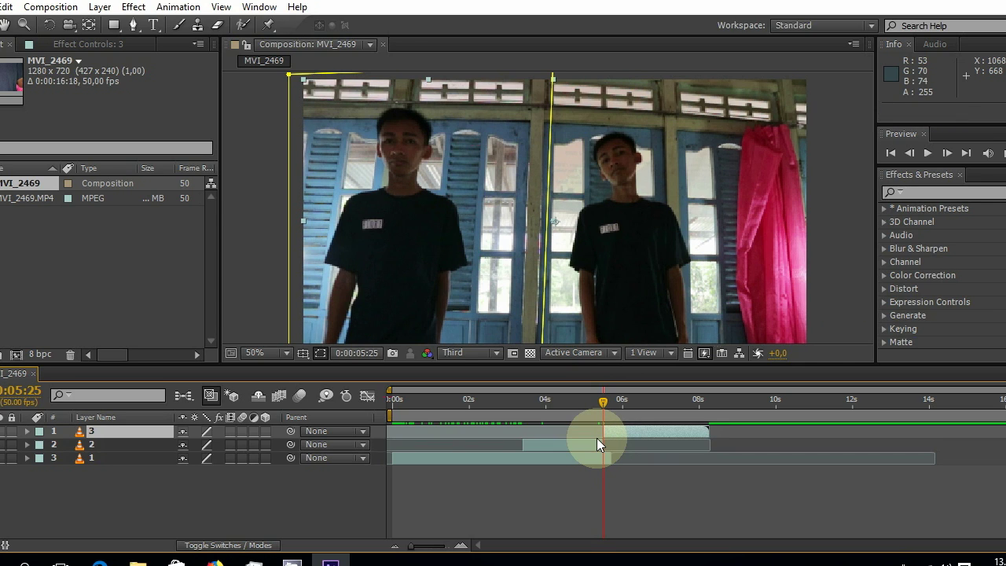
click(597, 437)
click(580, 445)
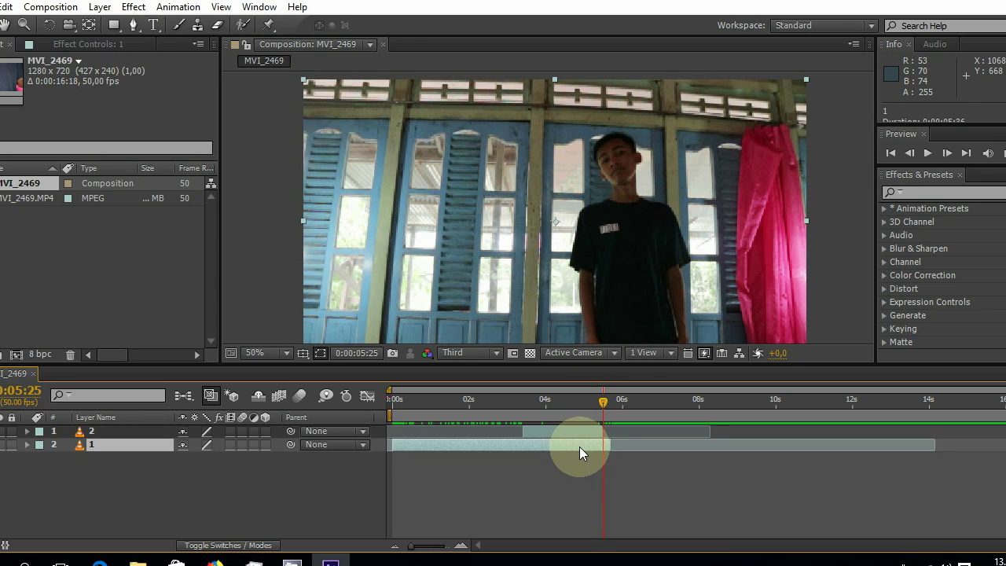
key(ctrl+shift+d)
key(Delete)
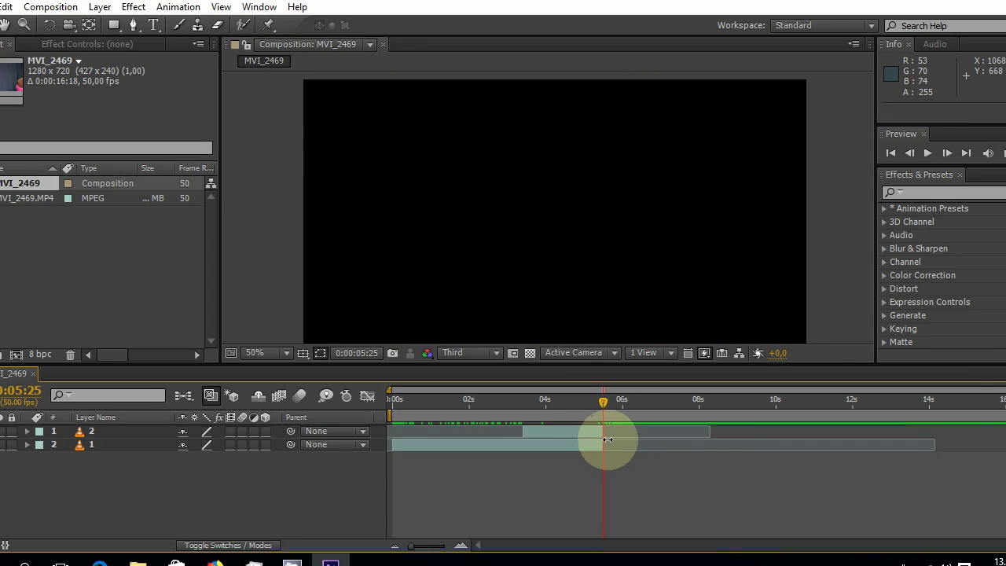
End the work area at the layers' cut point, 0:00:05:25, and trim the composition to the work area
mouse_move(1004, 407)
mouse_down()
mouse_move(920, 427)
mouse_move(613, 429)
mouse_up()
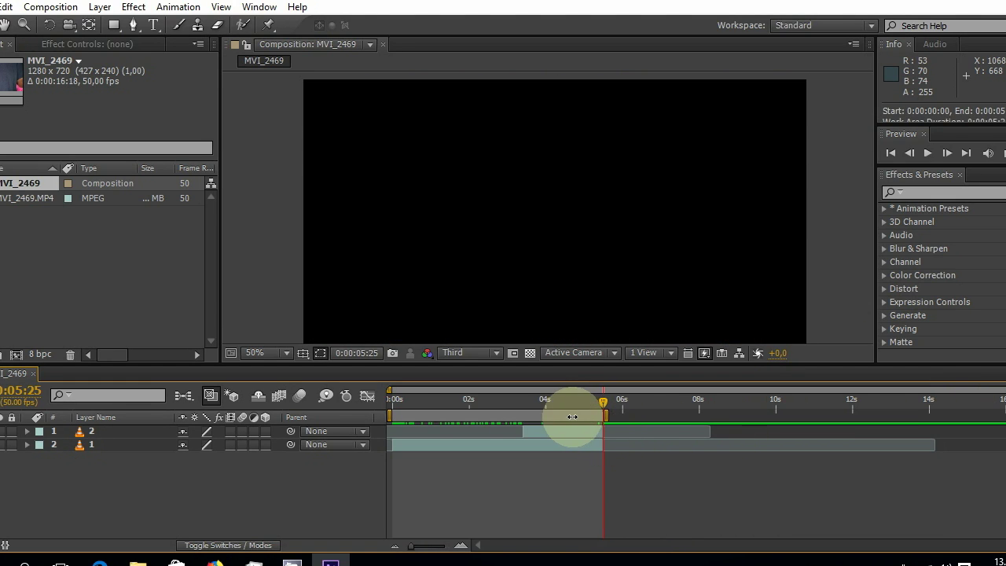
right_click(575, 414)
click(613, 462)
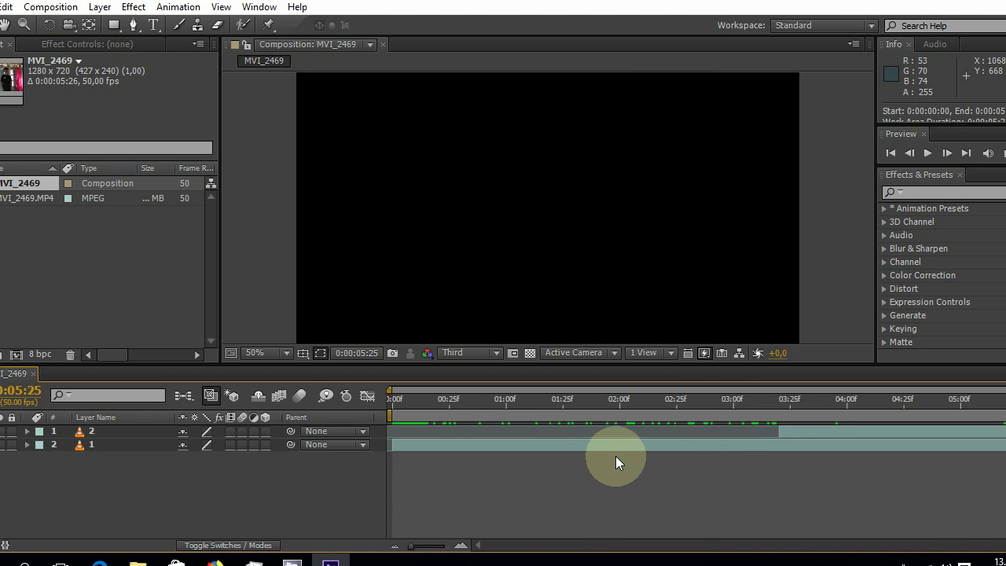
Play a RAM preview of the trimmed composition to review the clone effect, and stop the playback
drag(453, 412, 1005, 434)
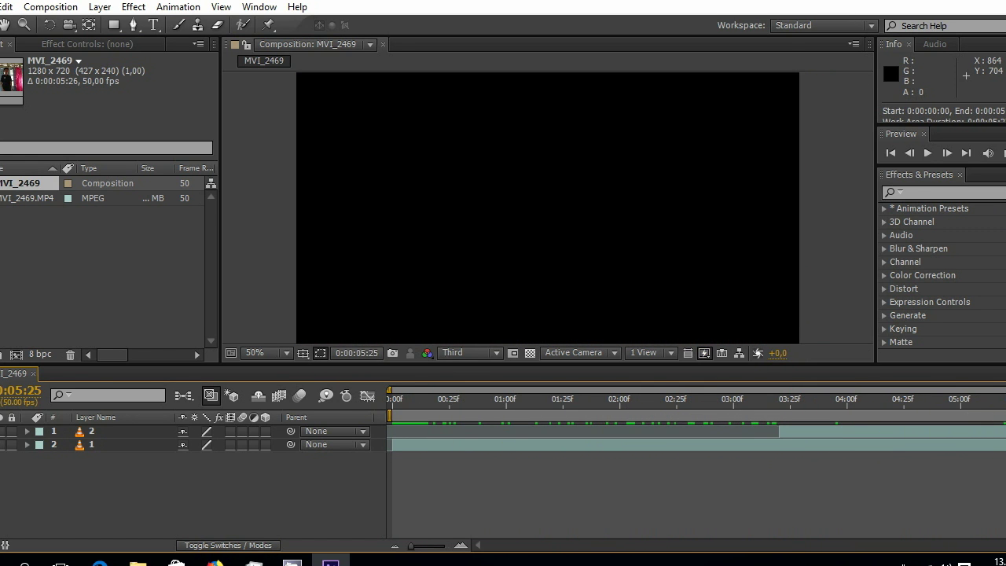
key(KP_0)
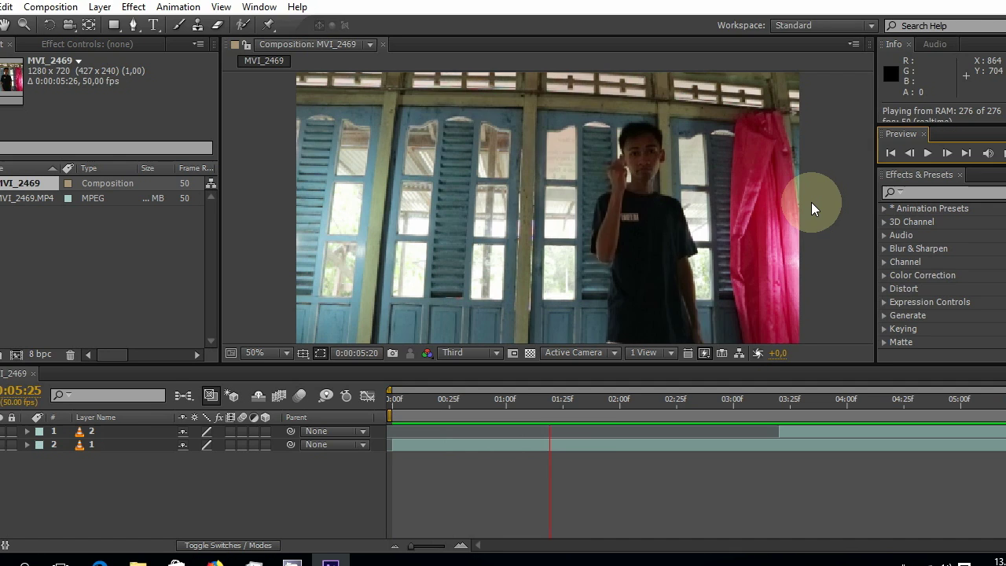
click(851, 187)
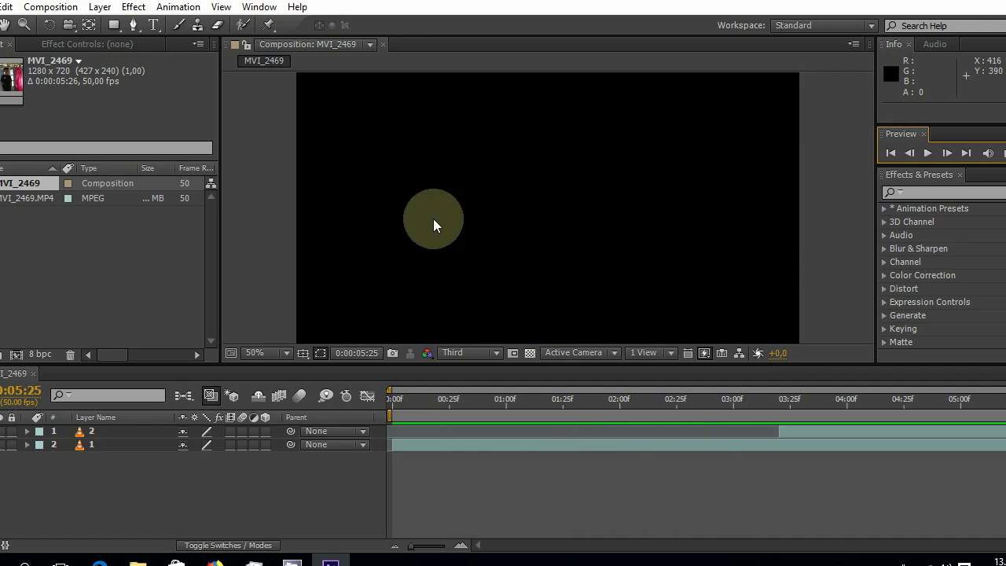
scroll(597, 208, down, 2)
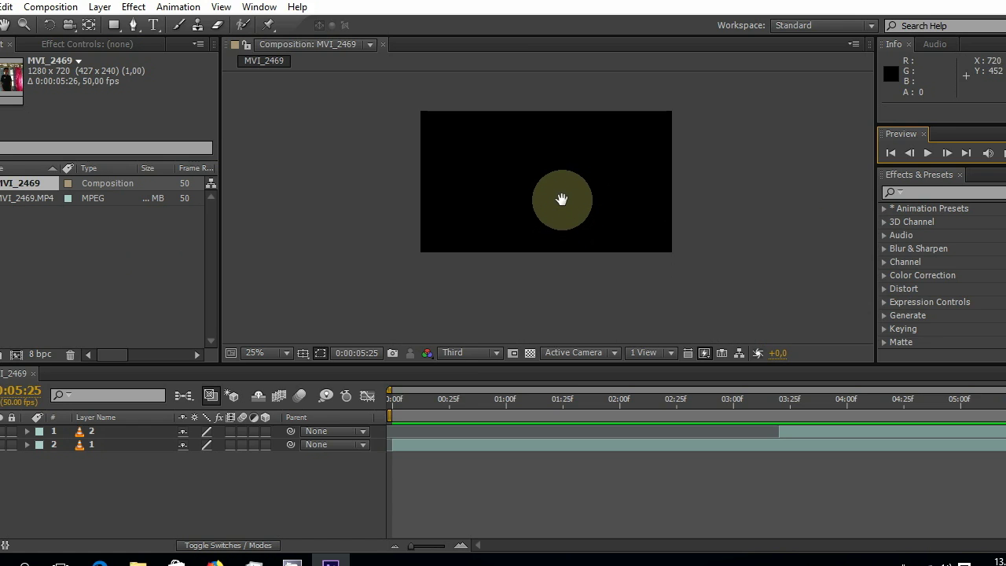
scroll(560, 191, up, 2)
scroll(559, 177, up, 3)
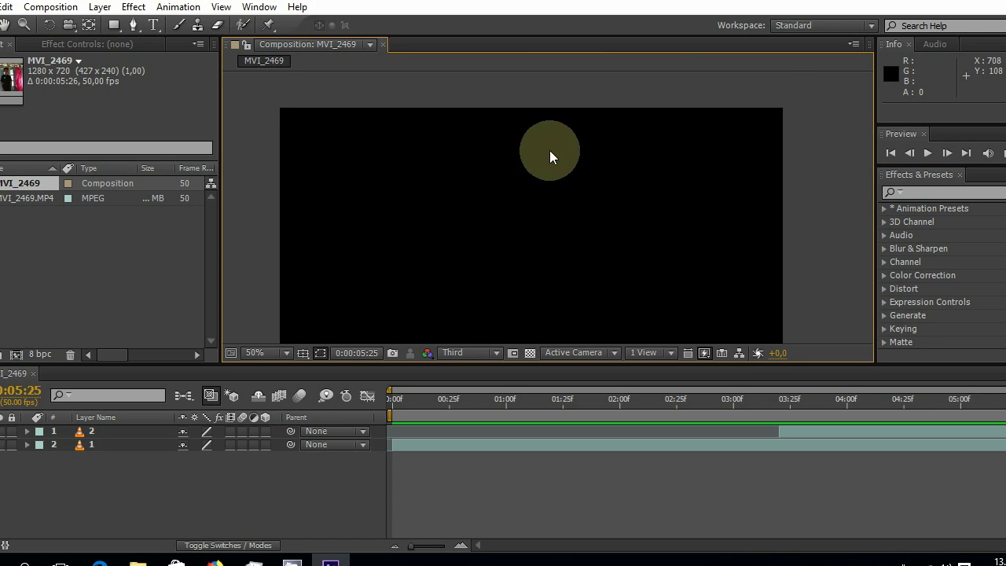
scroll(519, 188, down, 2)
scroll(511, 211, left, 1)
scroll(597, 177, up, 1)
scroll(617, 167, right, 1)
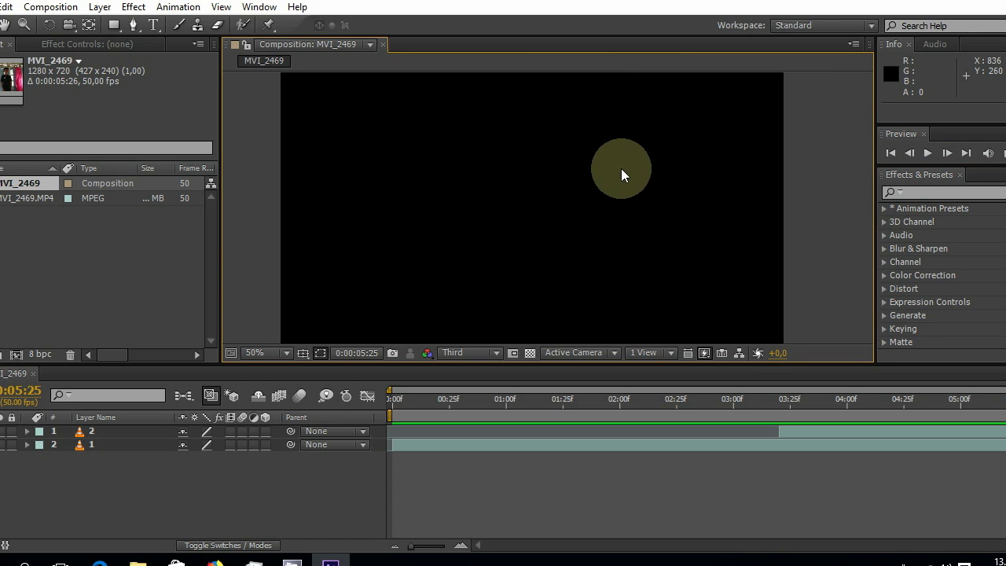